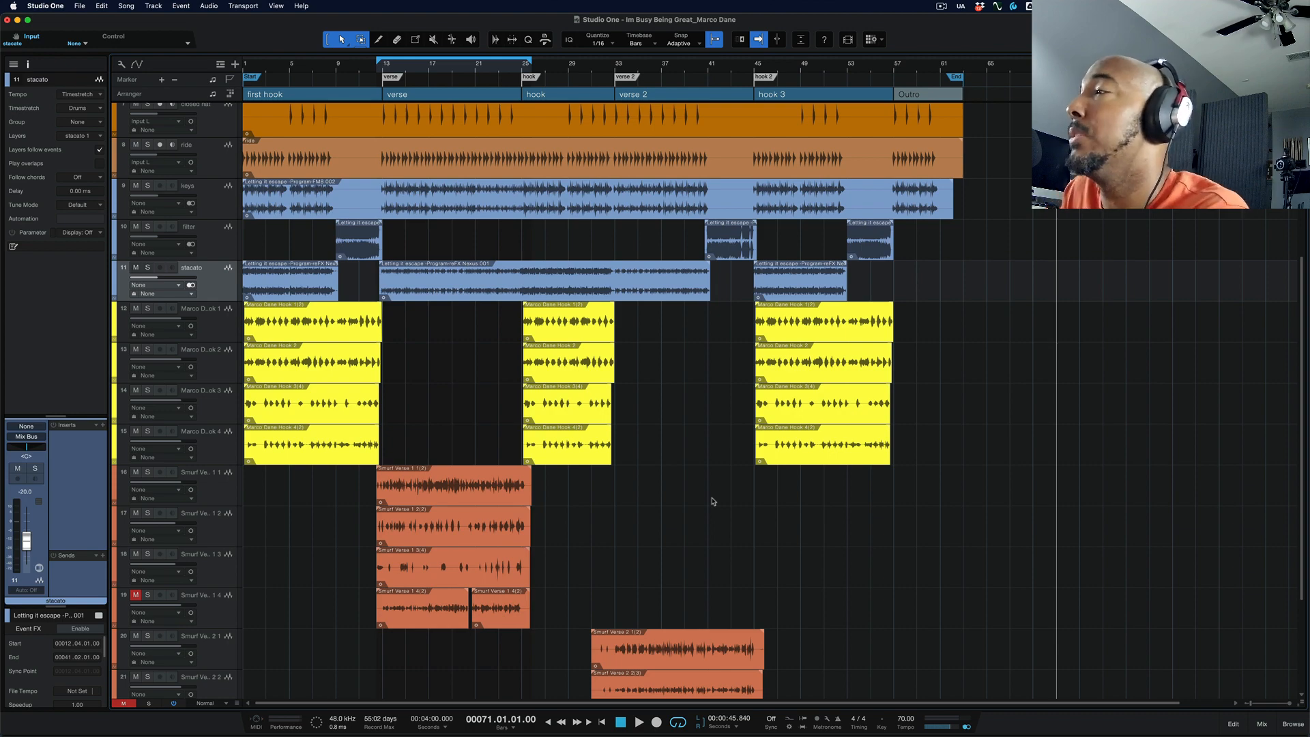
Step: Move the playhead along the timeline ruler to several positions across the song, ending at bar 30
scroll(710, 443, down, 1)
scroll(710, 383, up, 6)
click(872, 68)
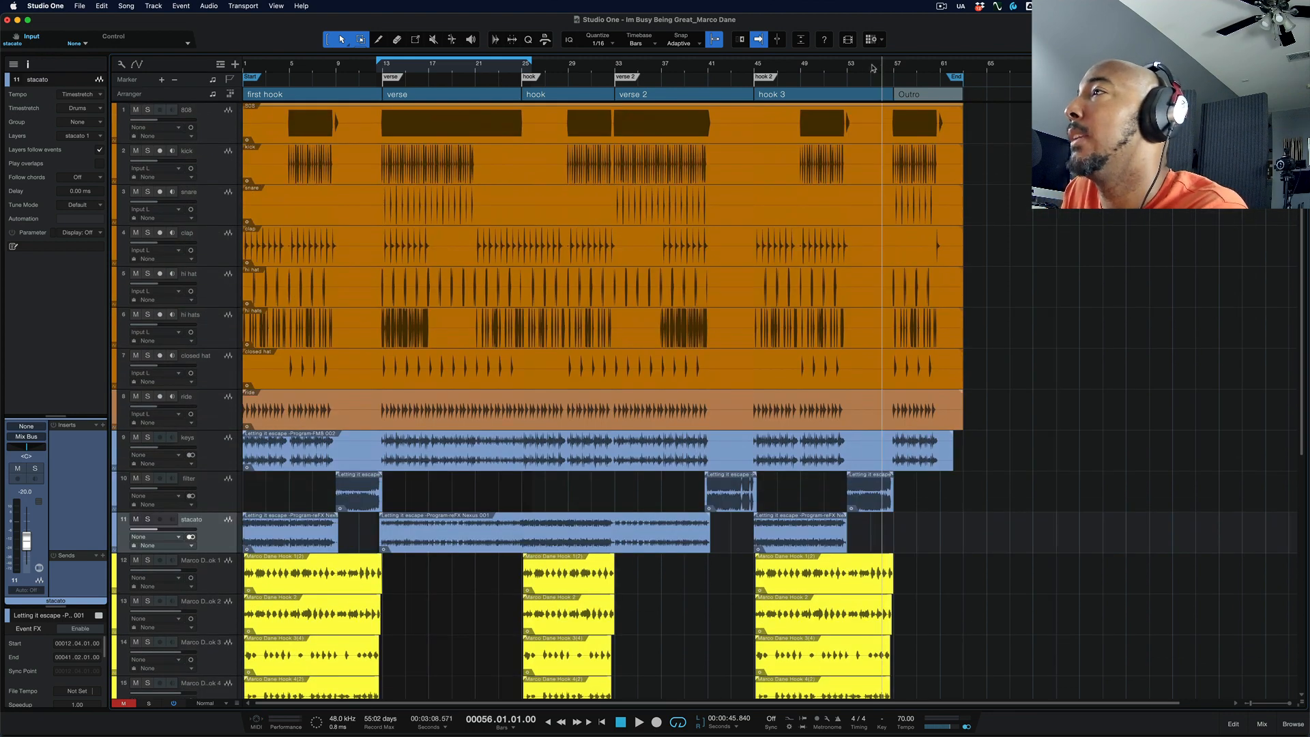
click(824, 70)
click(718, 71)
click(673, 71)
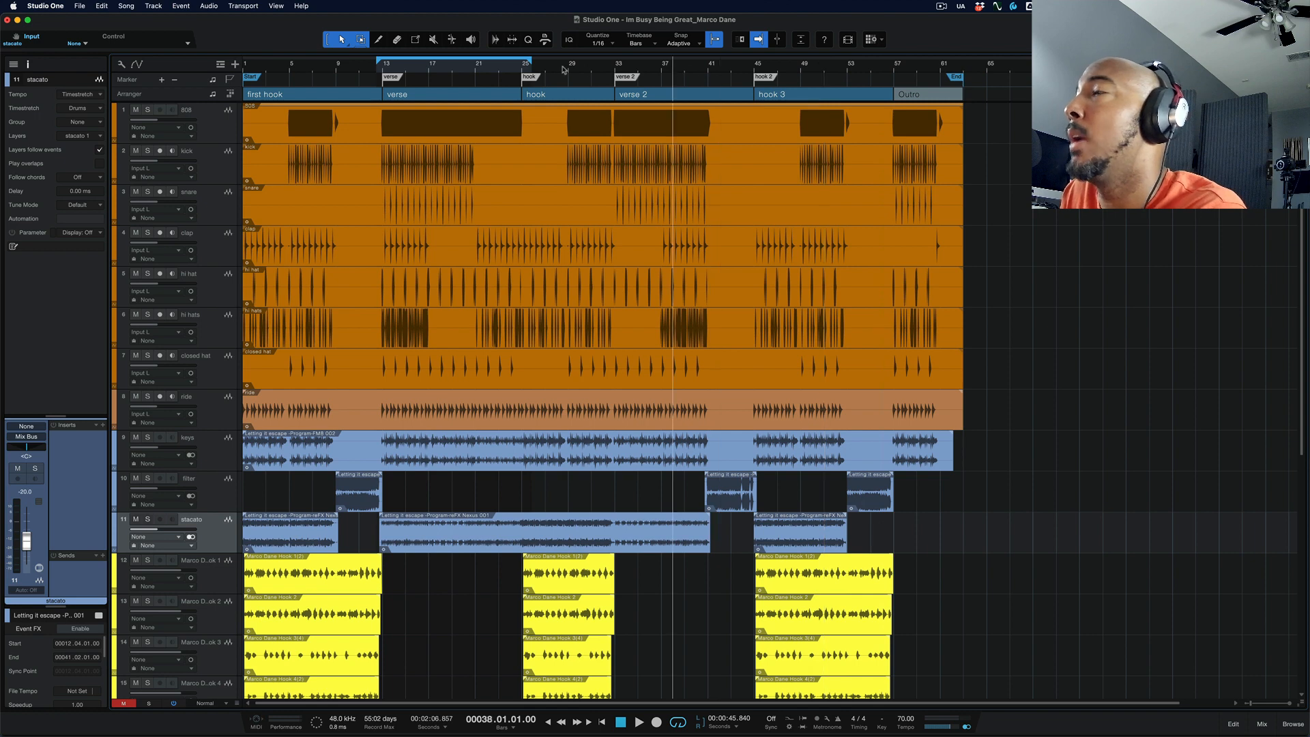
click(579, 71)
click(338, 69)
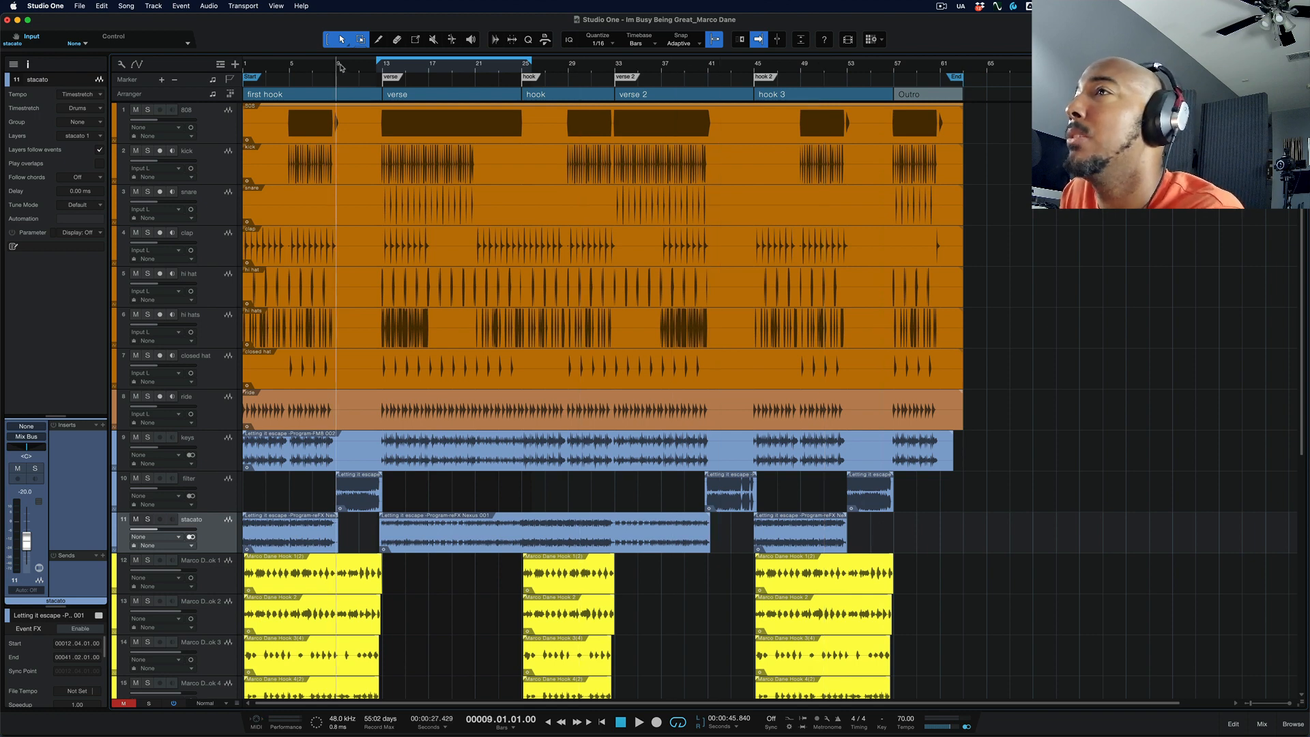
click(577, 65)
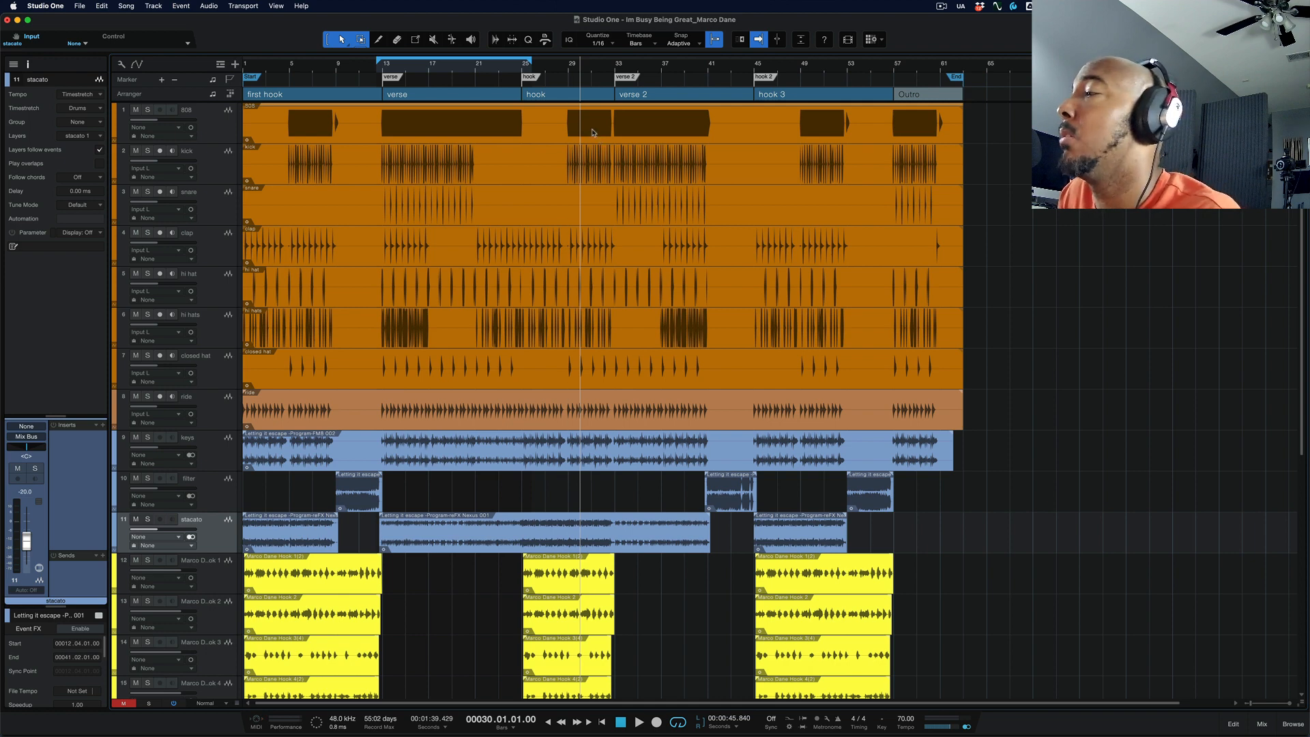
Step: Look up "locate" in the keyboard shortcuts, examine the key assigned to Locate Selection, and close the preferences without changes
click(43, 6)
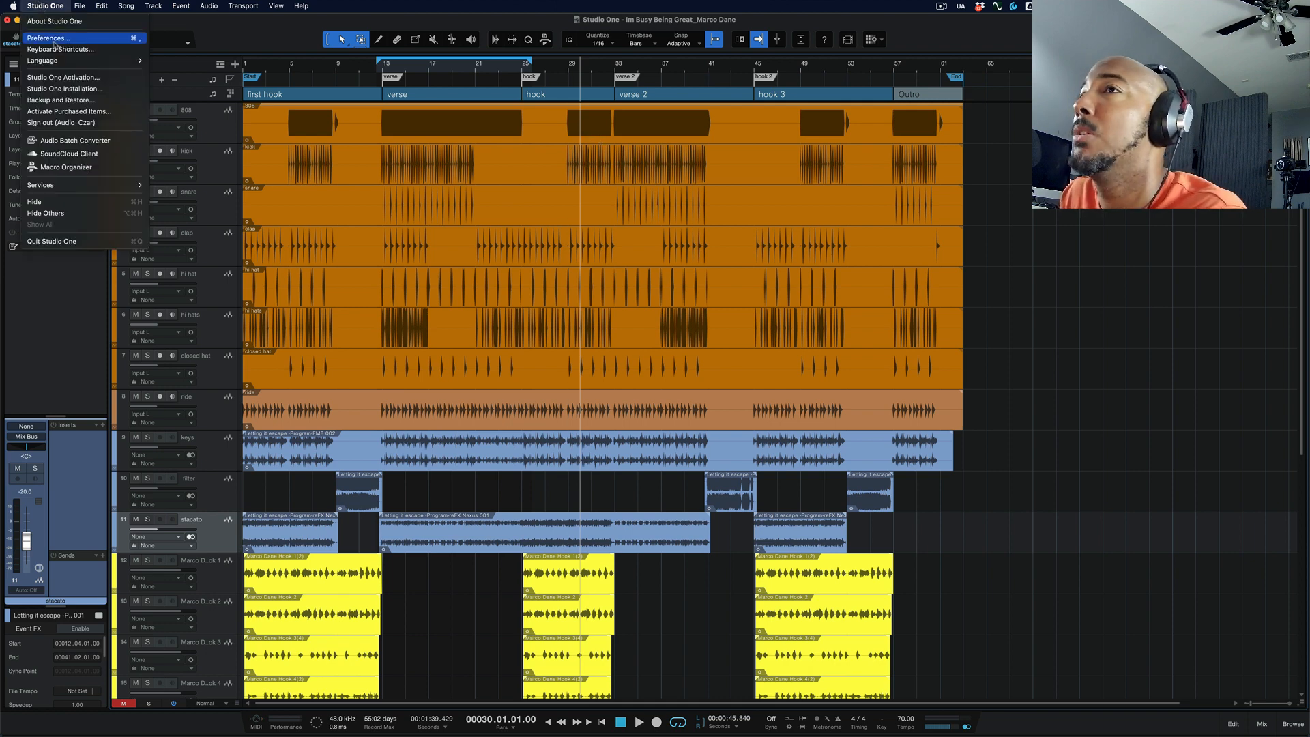
click(41, 50)
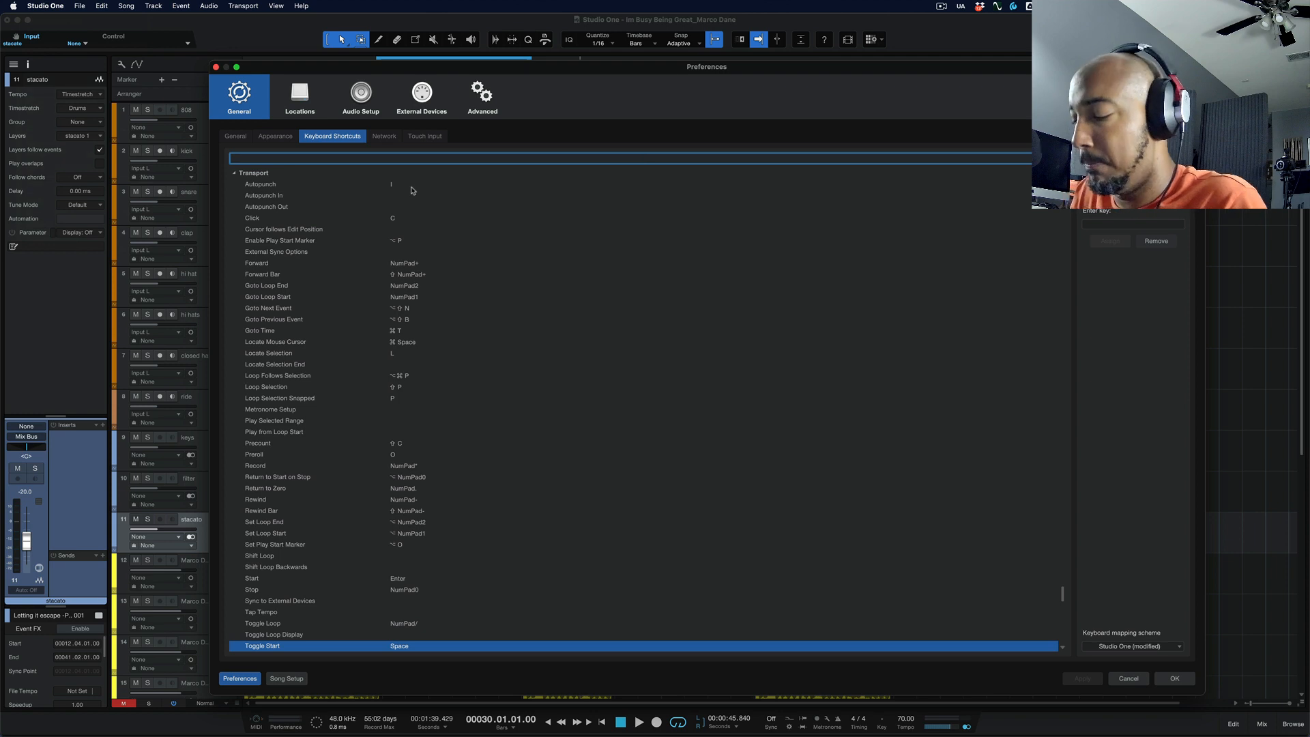
text(locate)
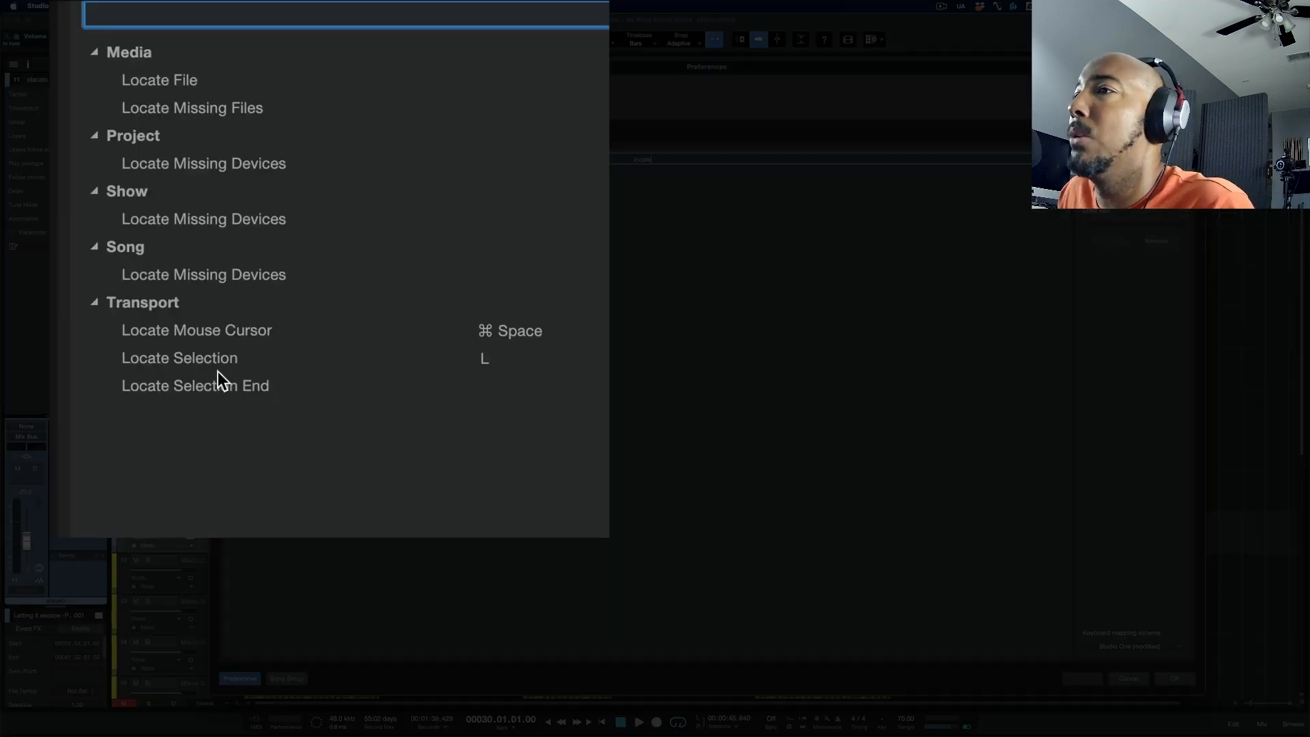
click(284, 298)
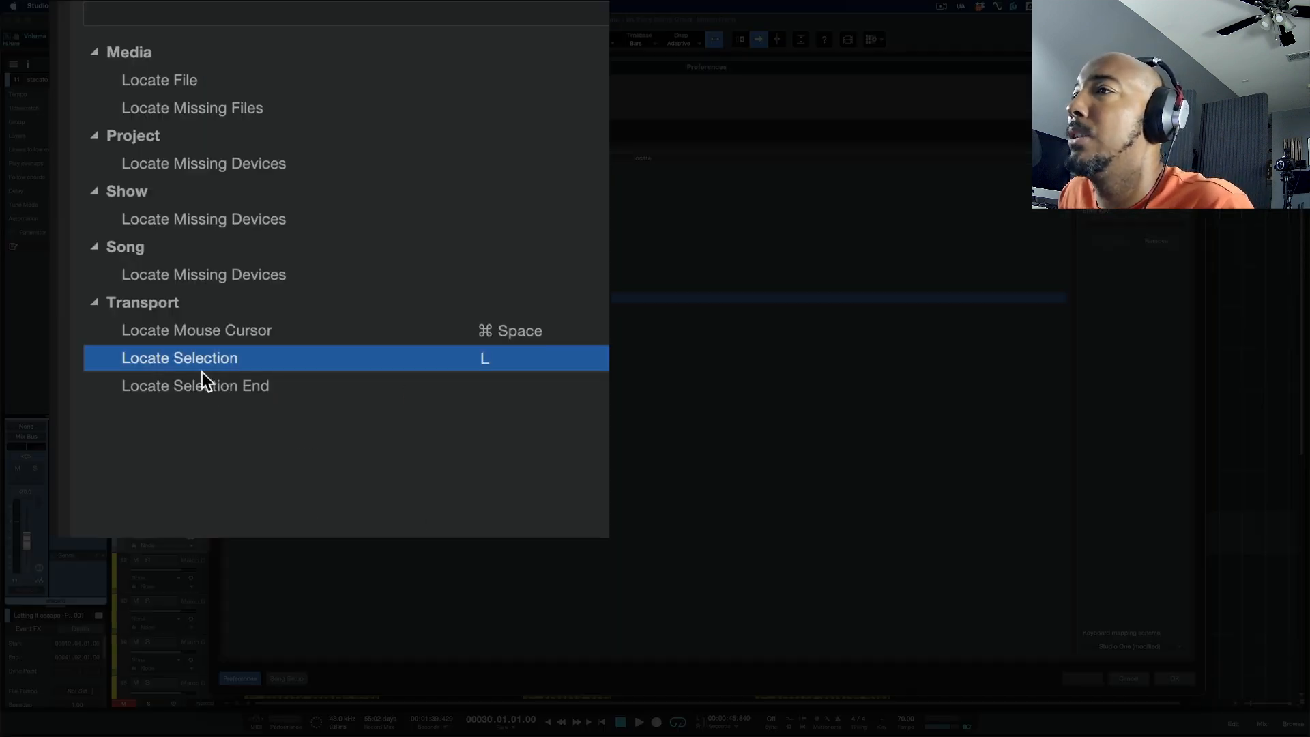
click(1129, 678)
Step: Locate the playhead to the start of the middle Hook 1 event, and to the start of the last Hook 2 event
scroll(825, 539, down, 1)
click(824, 539)
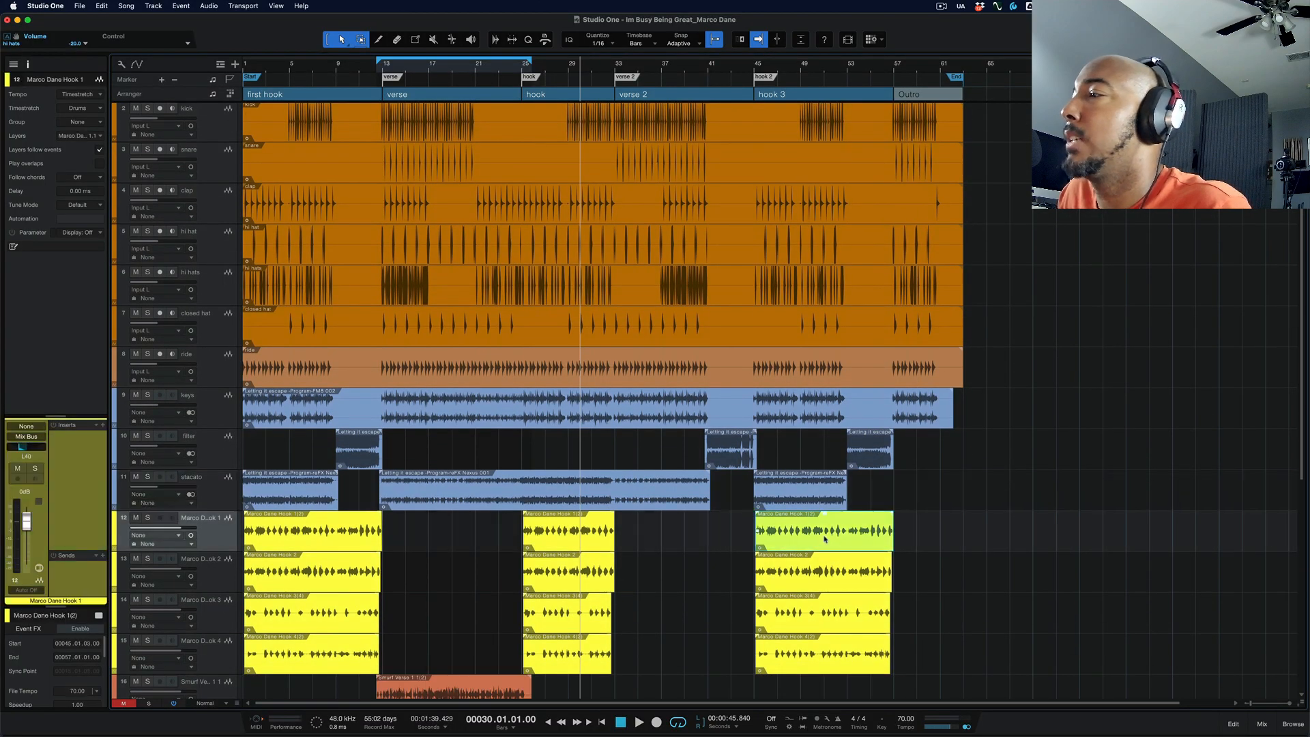
click(555, 549)
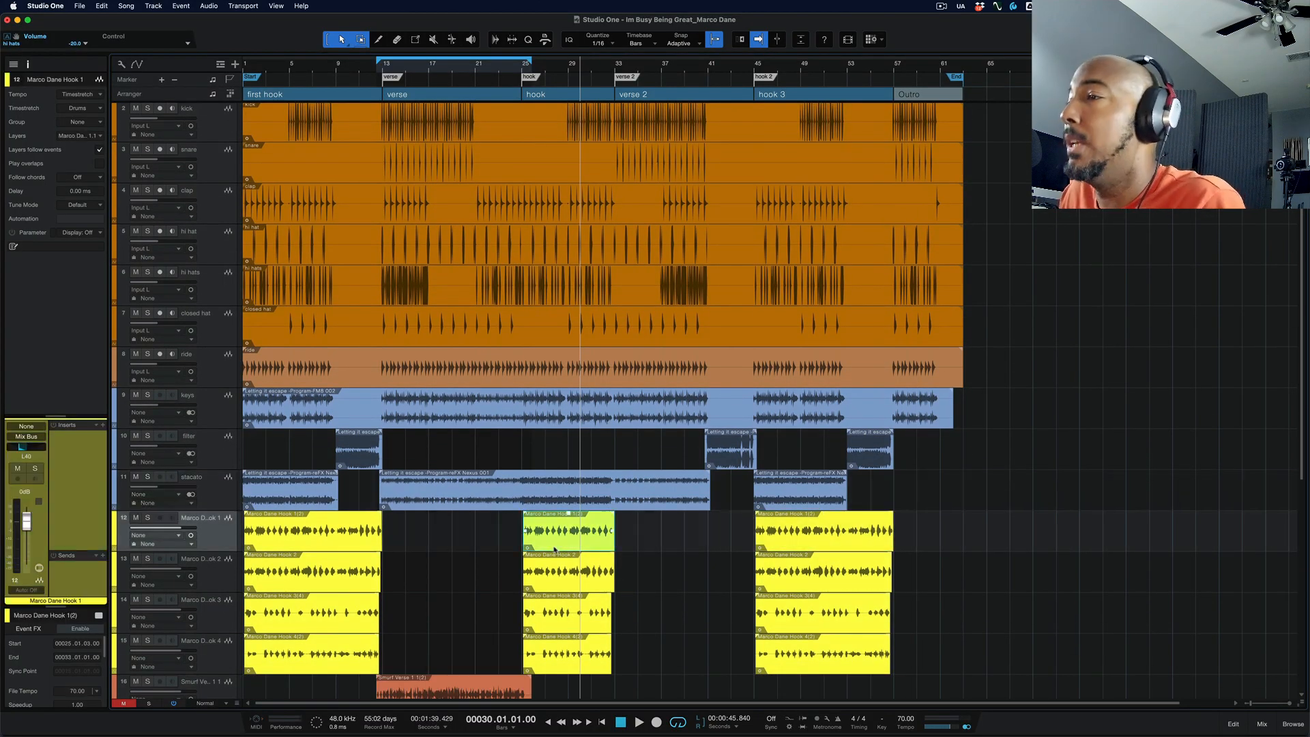
key(l)
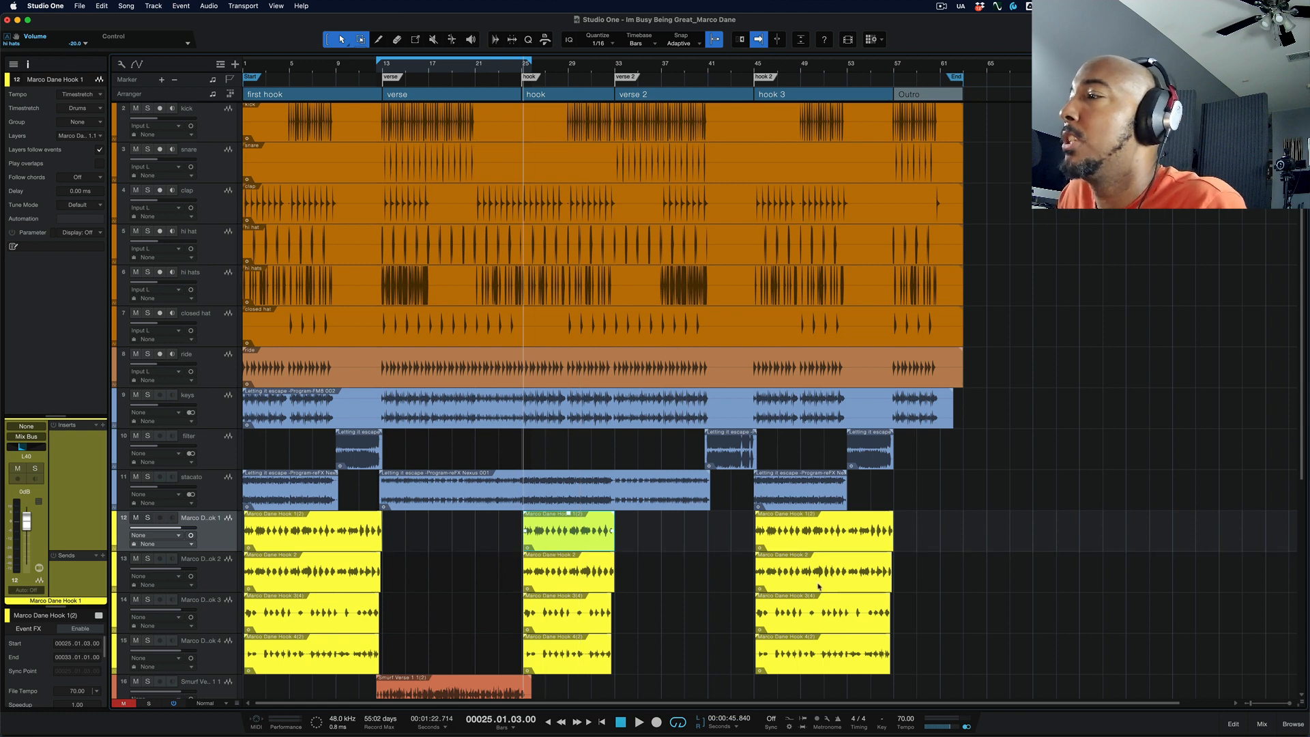
click(823, 582)
key(l)
Step: Locate the playhead to the start of the first verse 1 vocal event, and to the start of the first verse 2 vocal event
scroll(619, 588, down, 5)
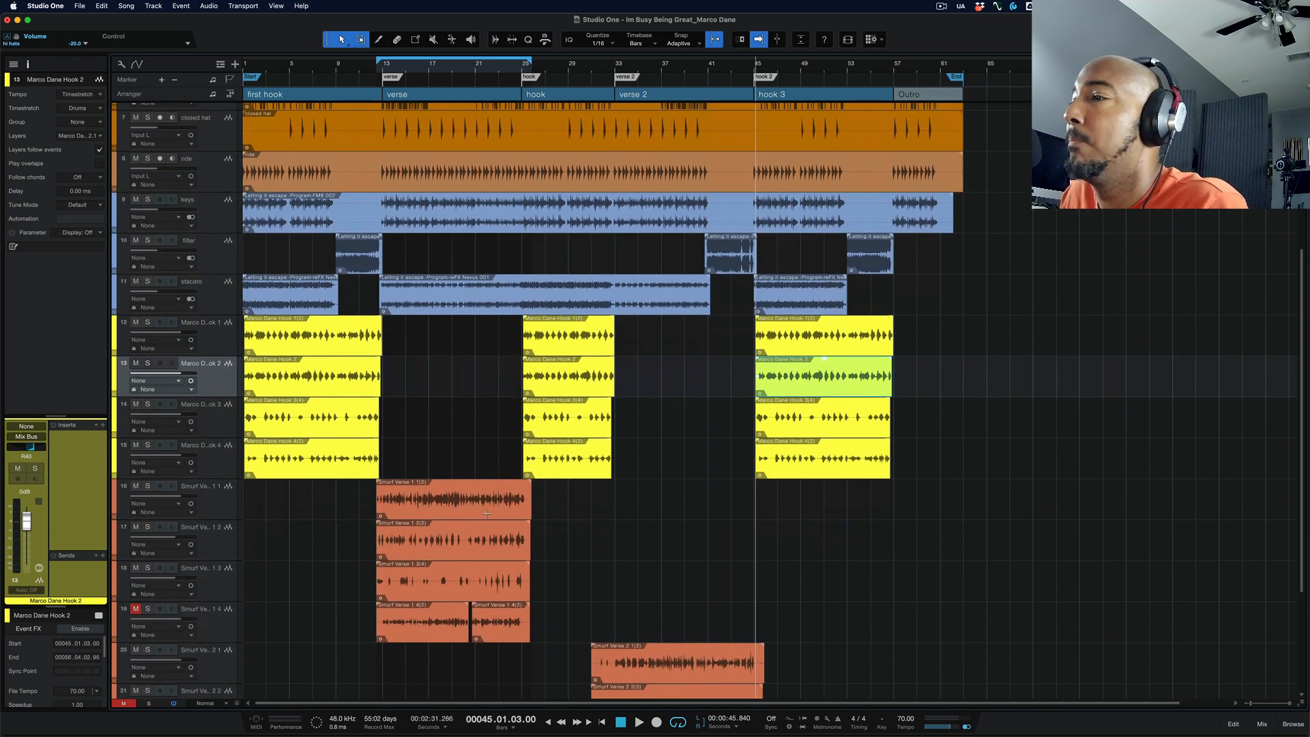
click(469, 503)
key(l)
click(667, 676)
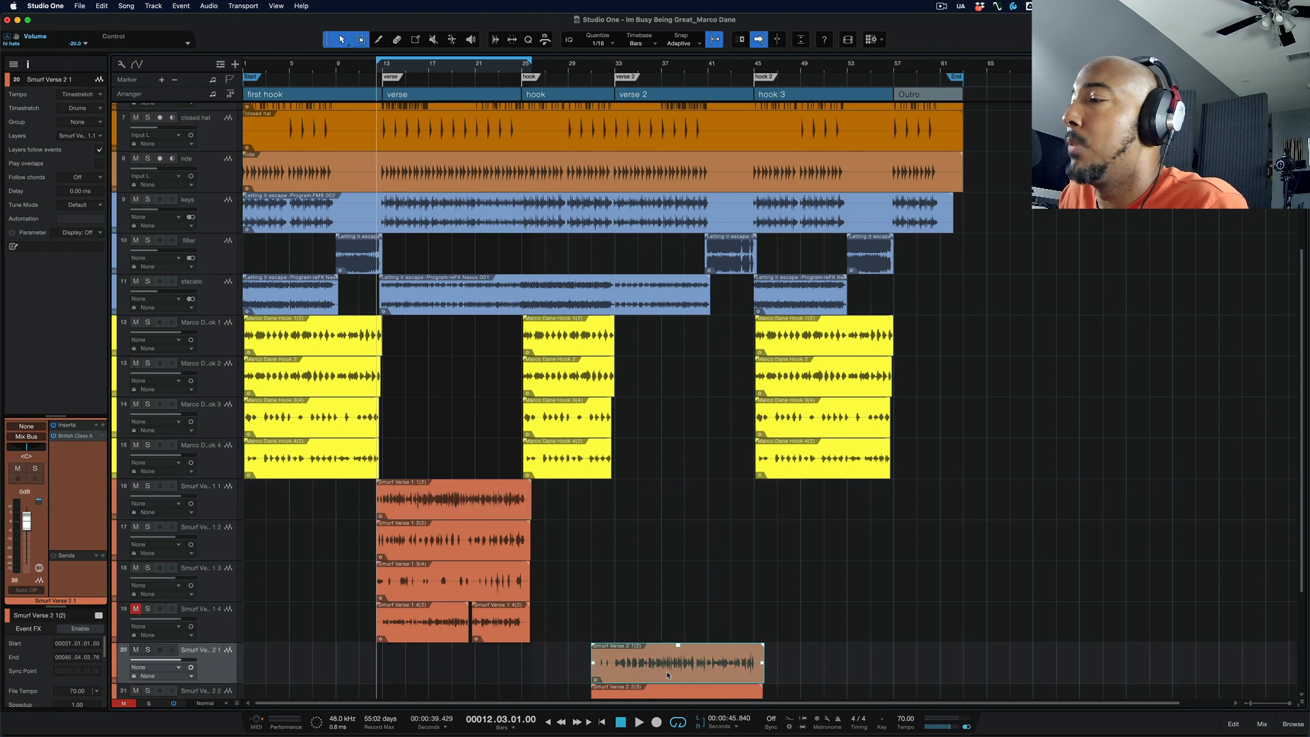
key(l)
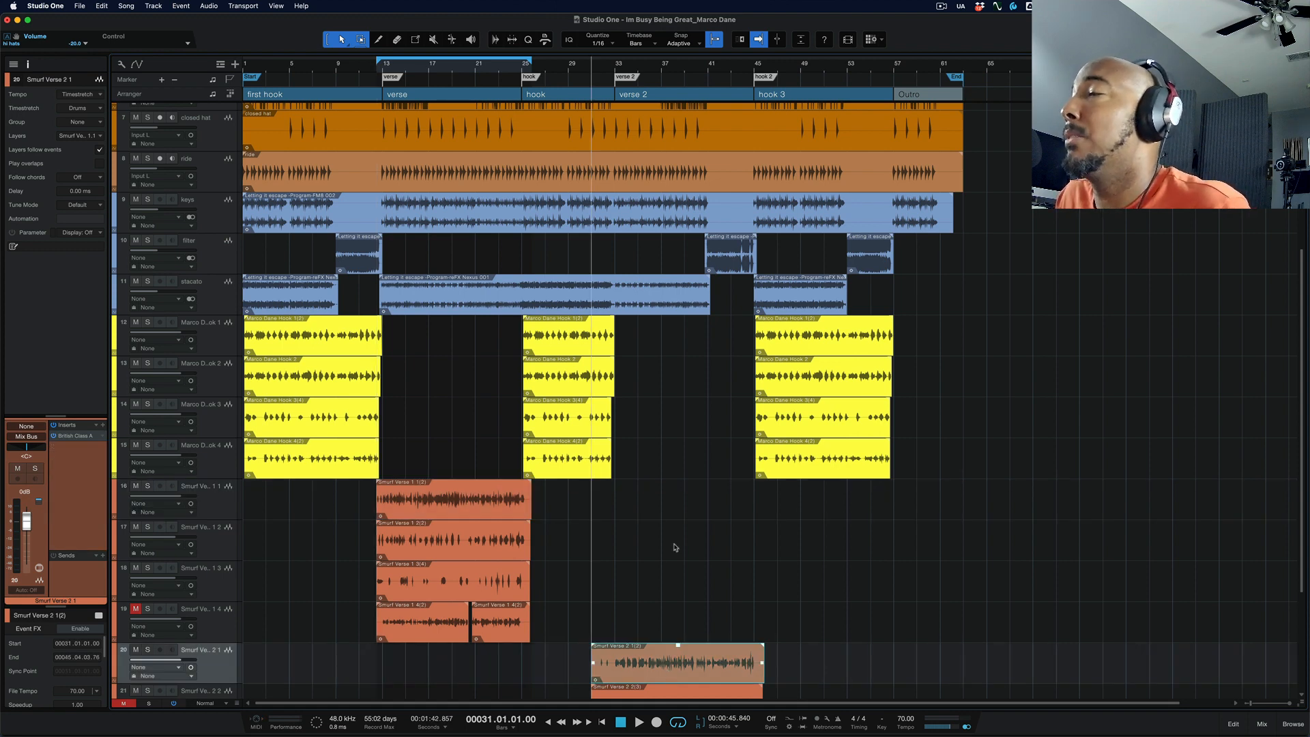
Step: Search the keyboard shortcuts for "locate", examine the key assigned to Locate Mouse Cursor, and leave without changes
click(37, 5)
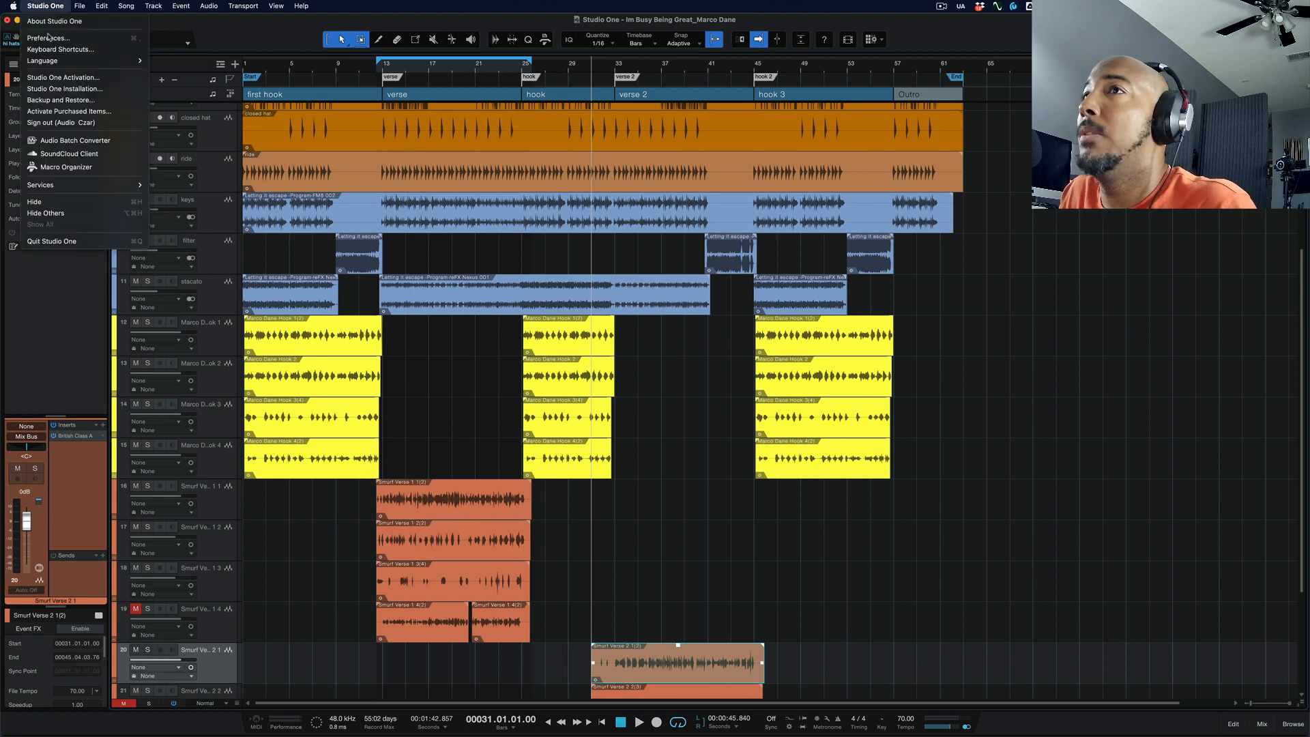
click(48, 51)
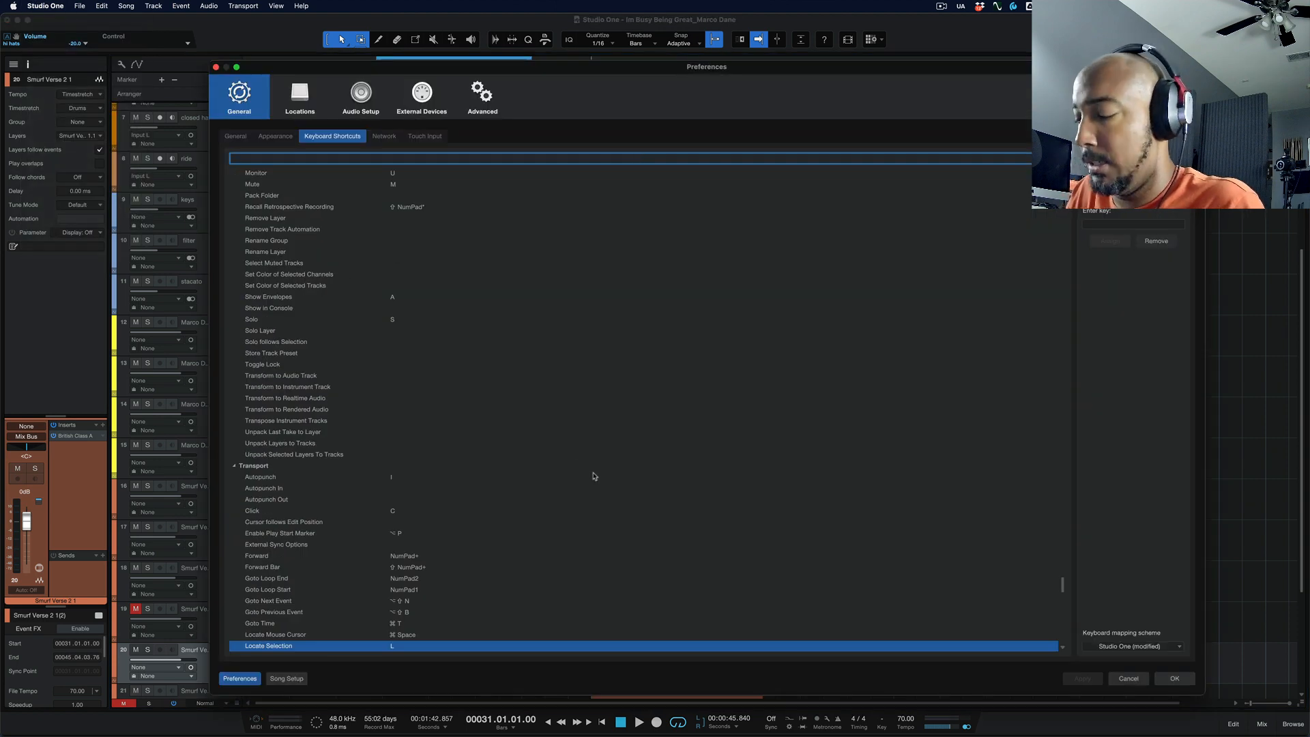
text(locate)
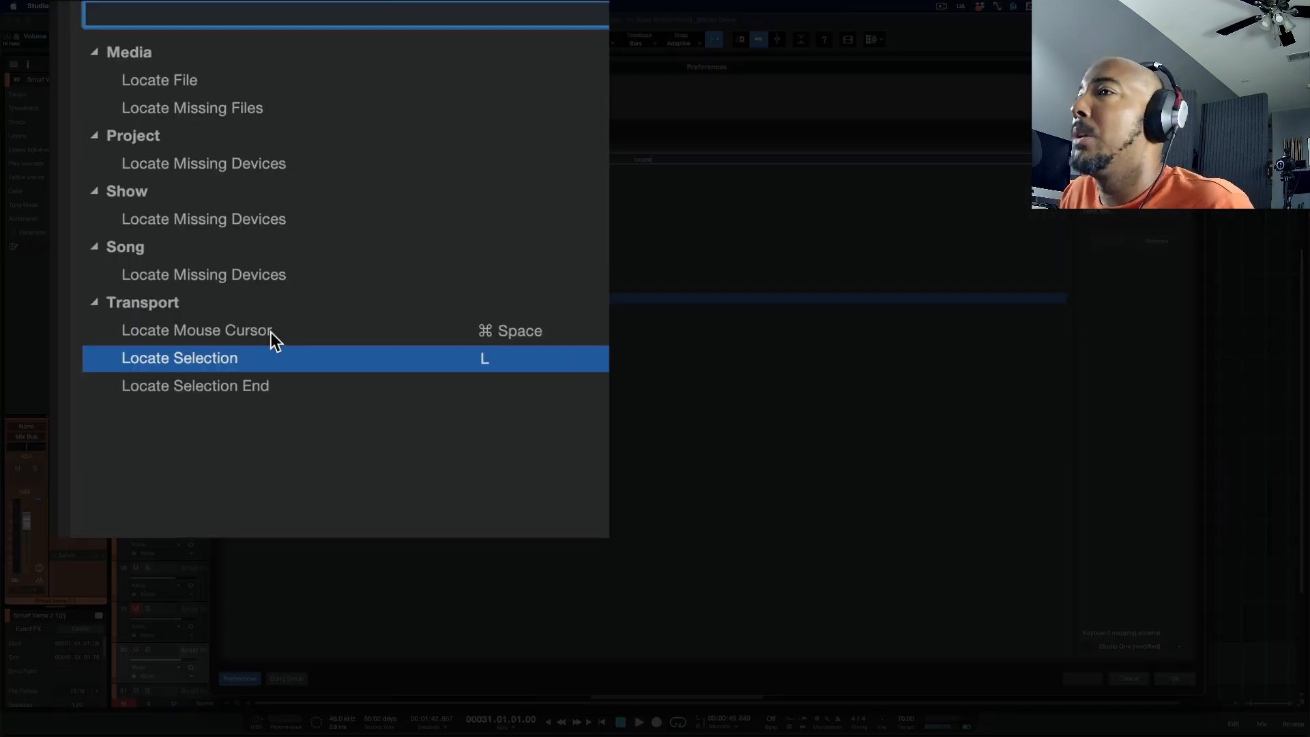
click(271, 333)
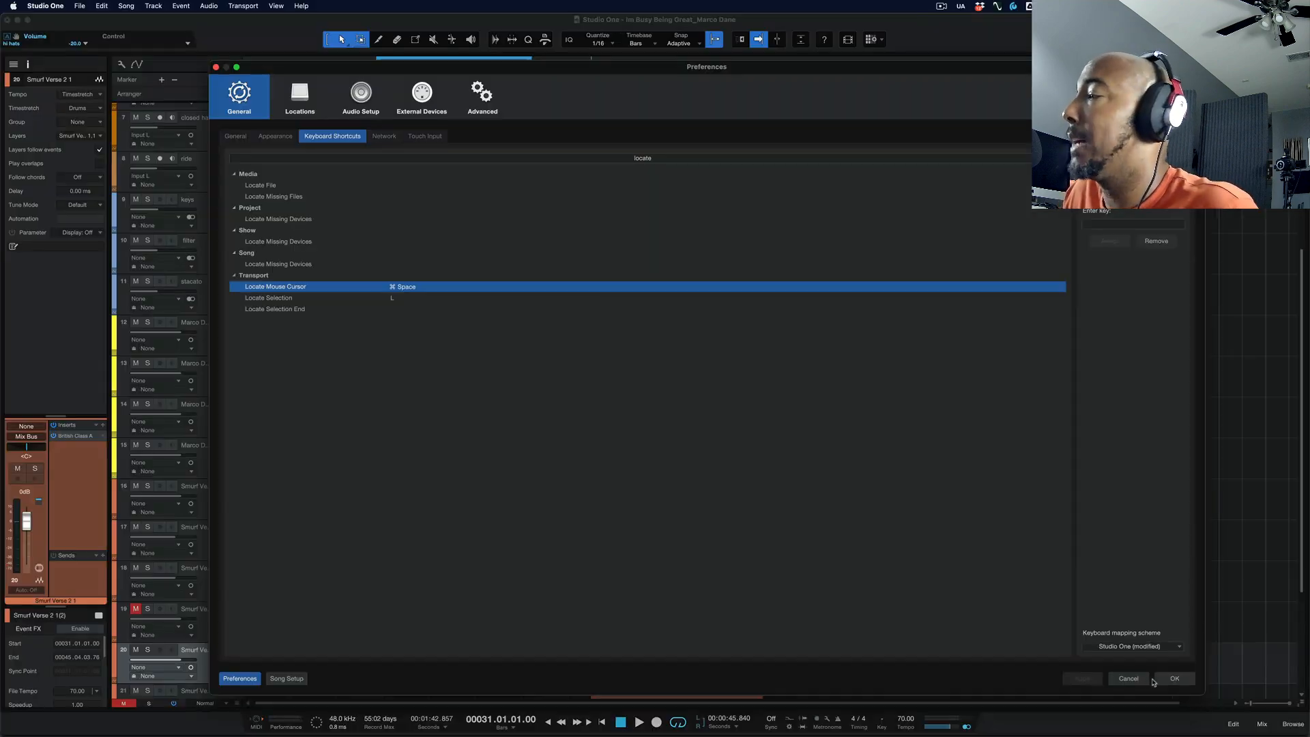
click(1129, 678)
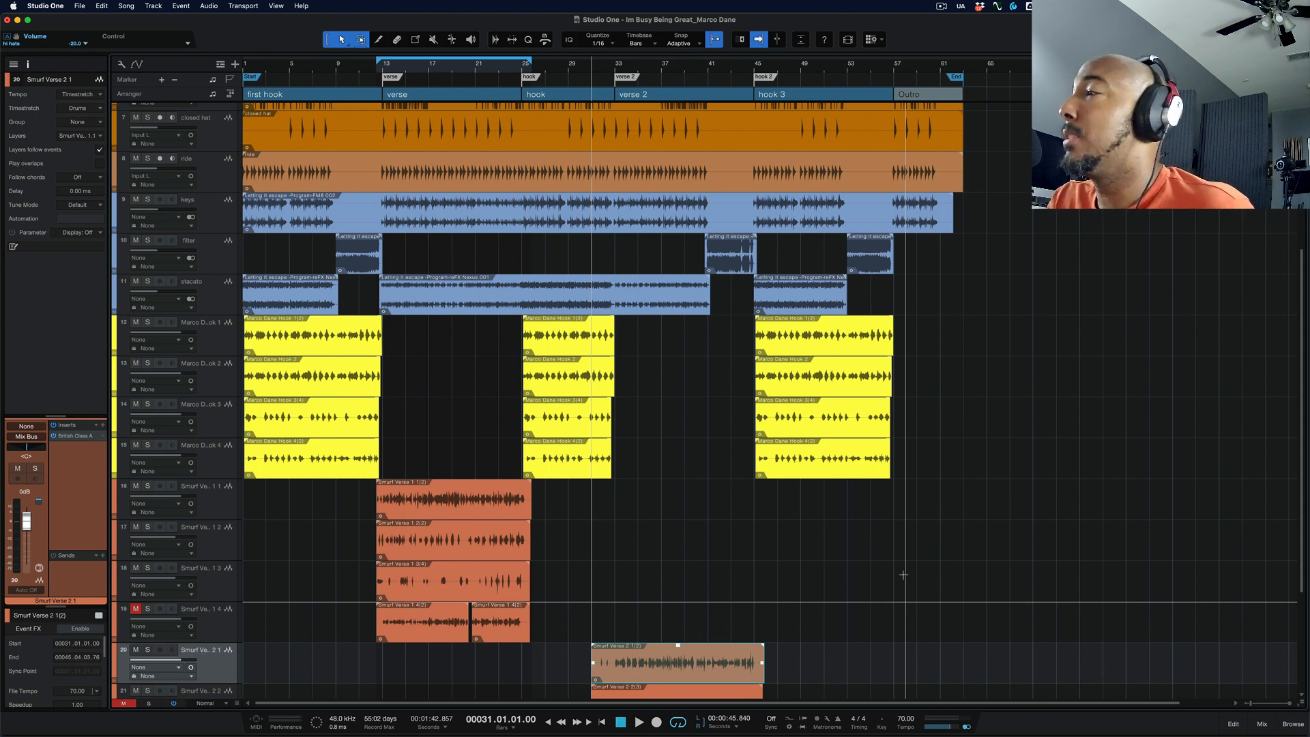
Step: Switch to System Settings, check the Spotlight entries in the system keyboard shortcuts, and close the settings
key(alt+space)
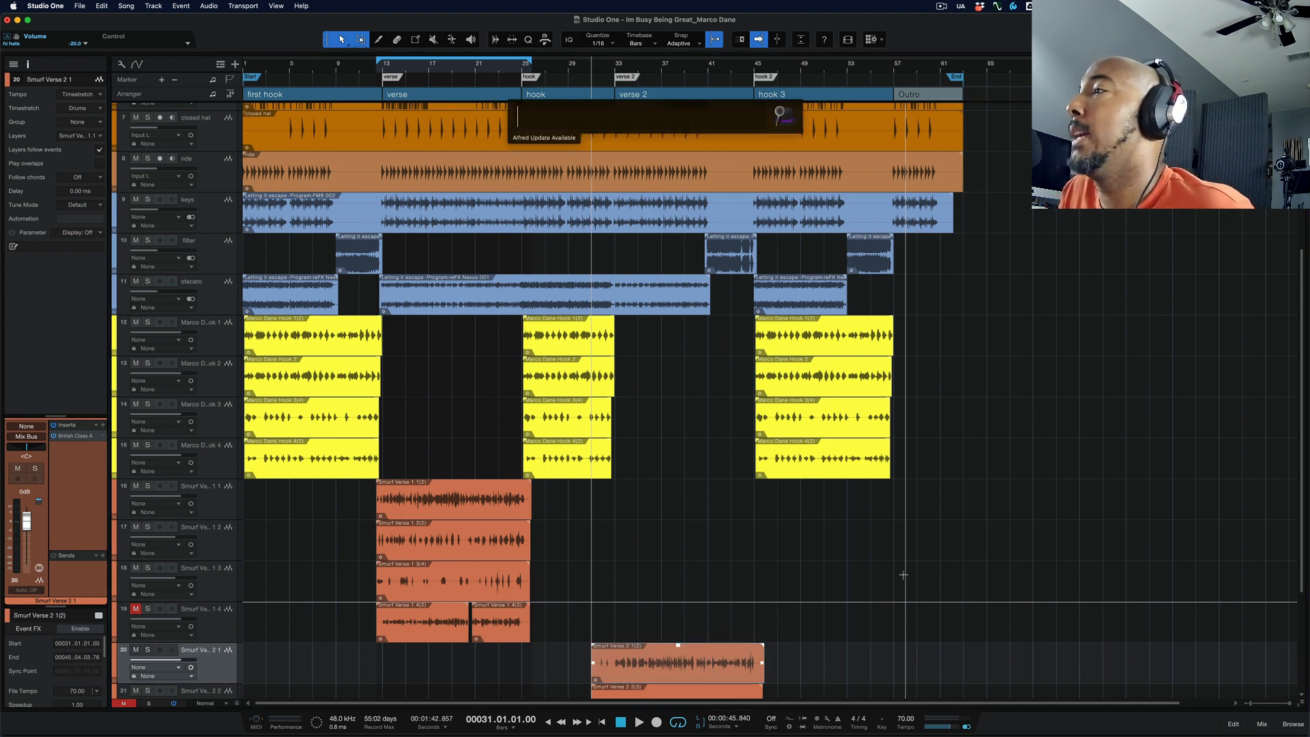
text(sy)
key(Return)
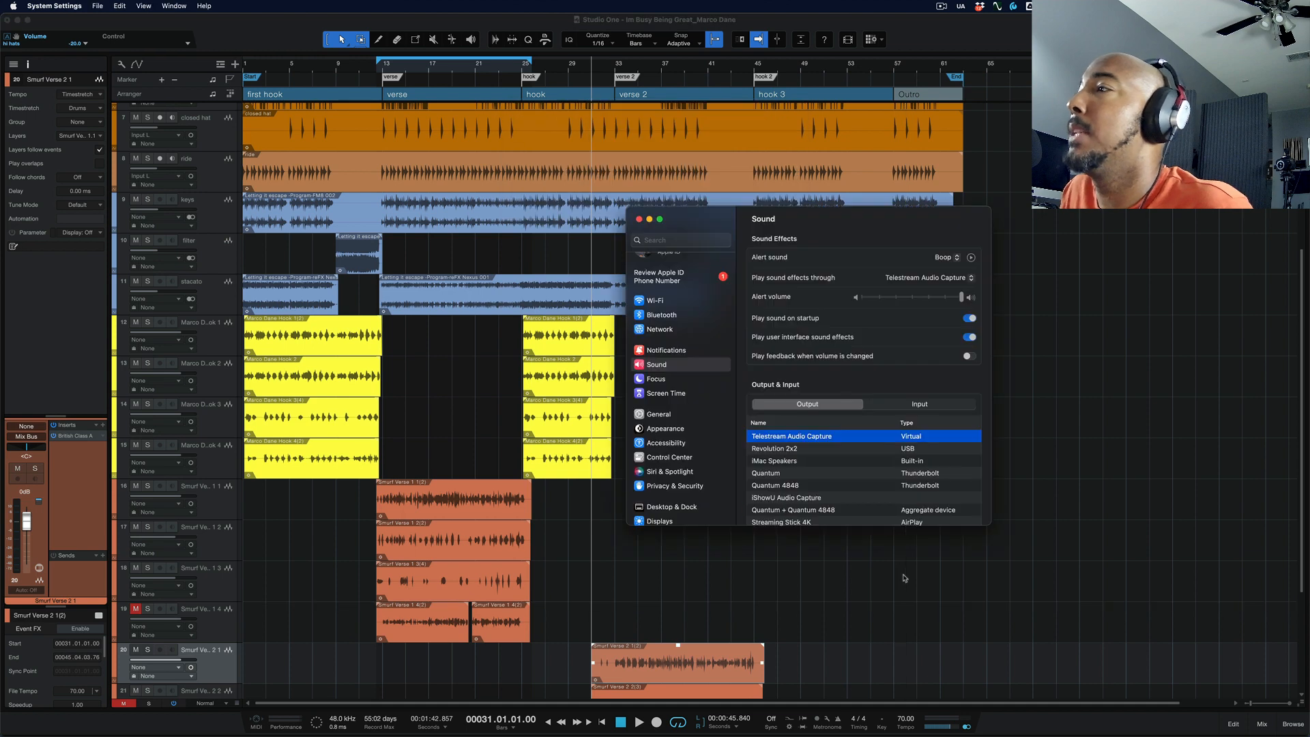
scroll(577, 447, down, 3)
scroll(585, 459, down, 10)
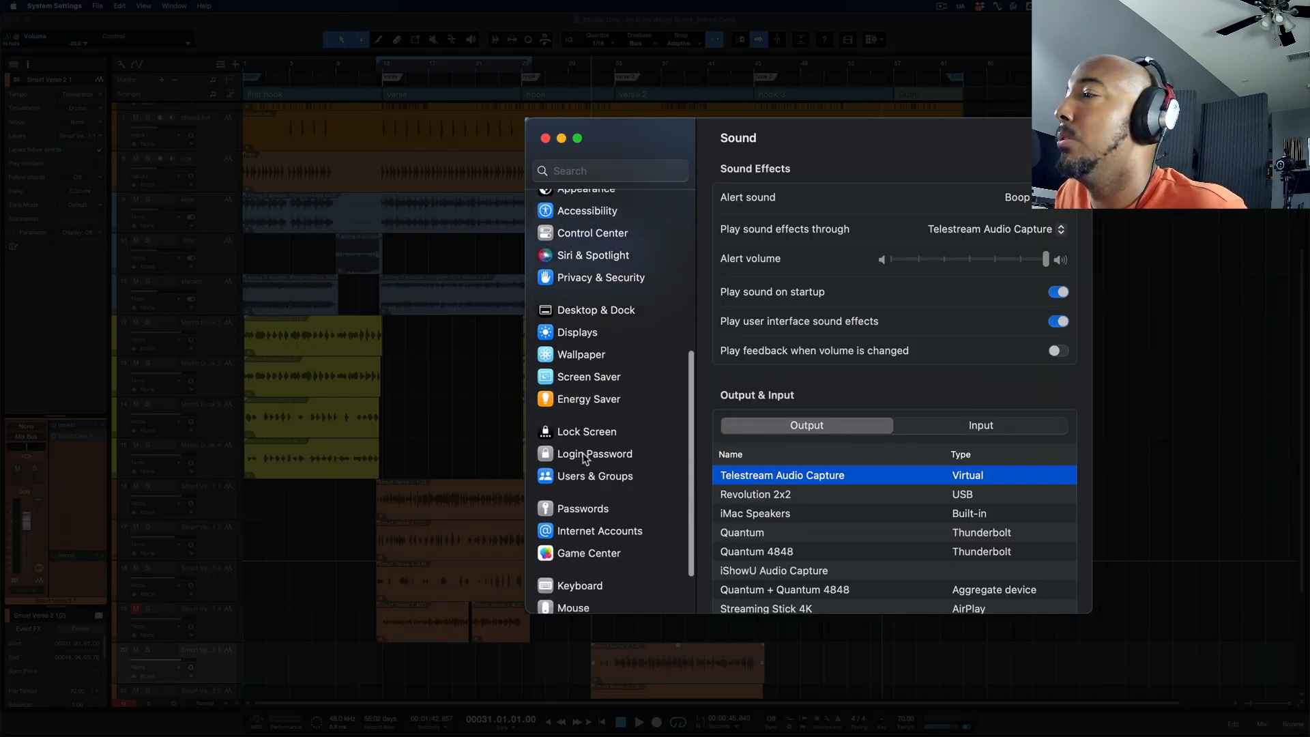
click(591, 524)
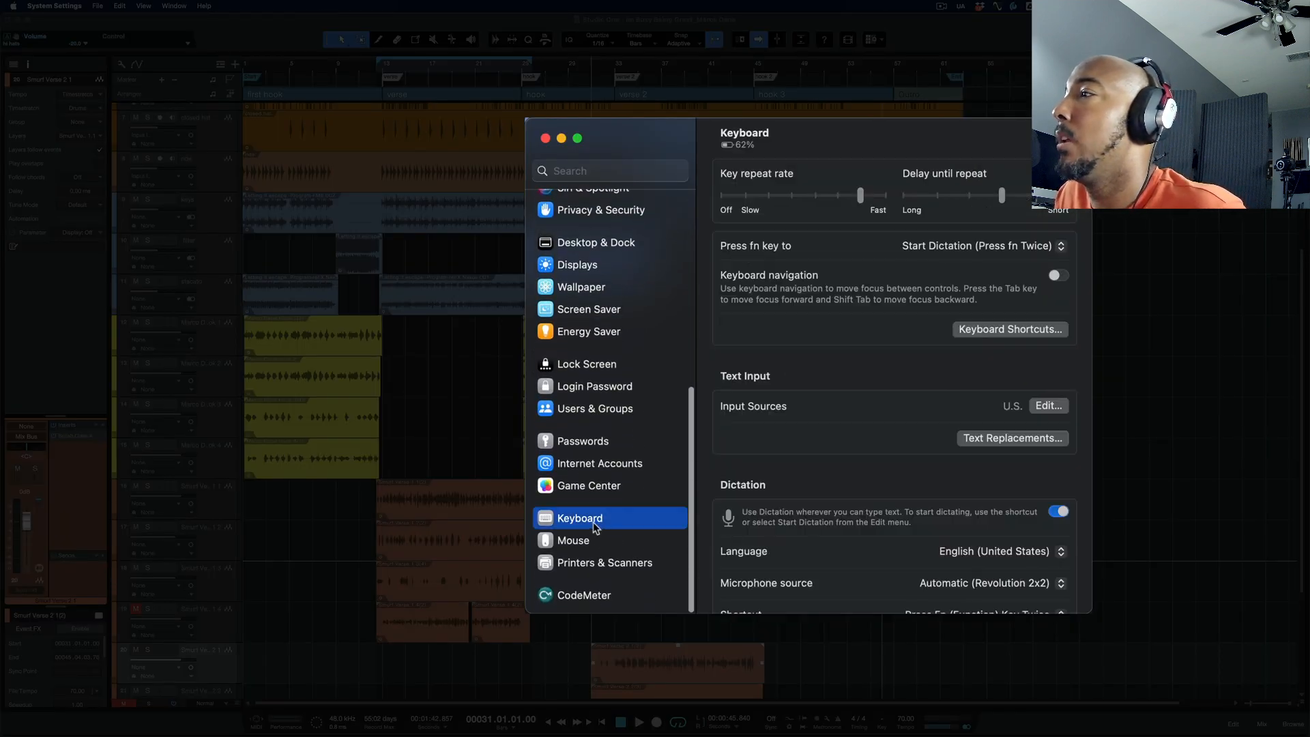
click(1021, 330)
click(625, 400)
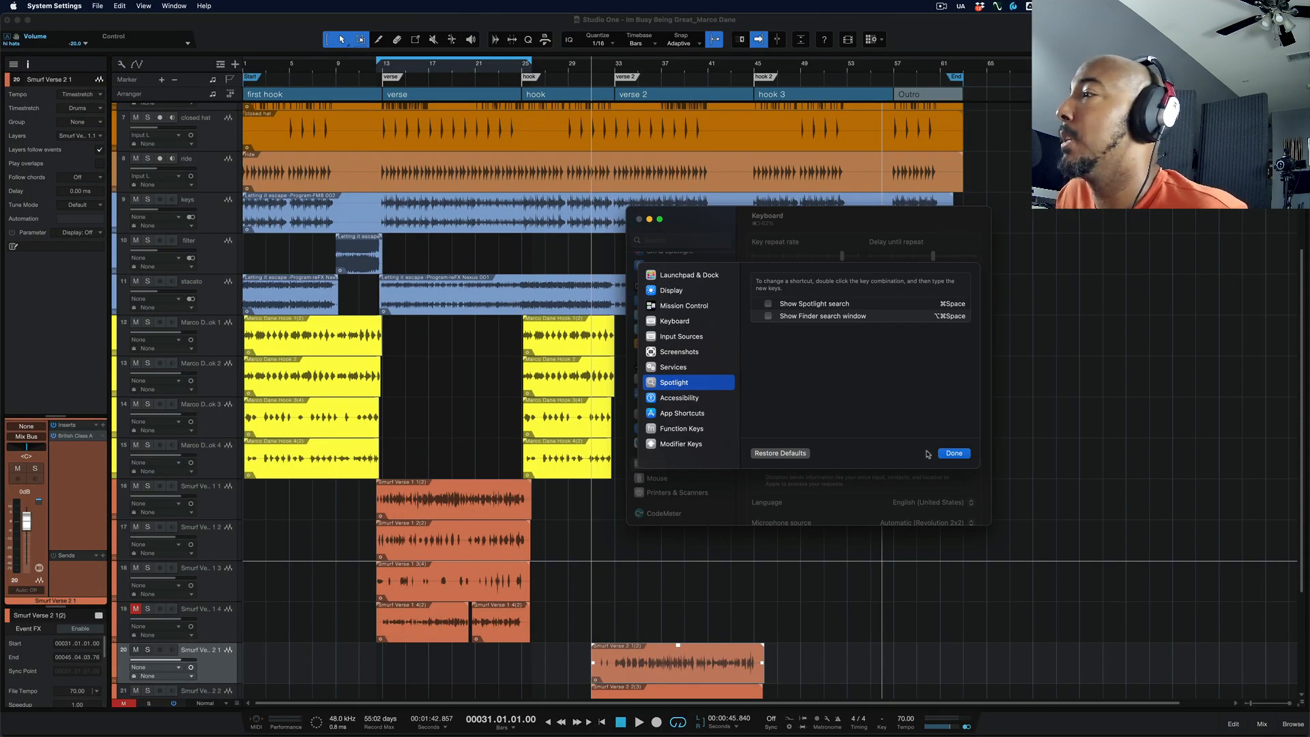
click(953, 453)
click(638, 219)
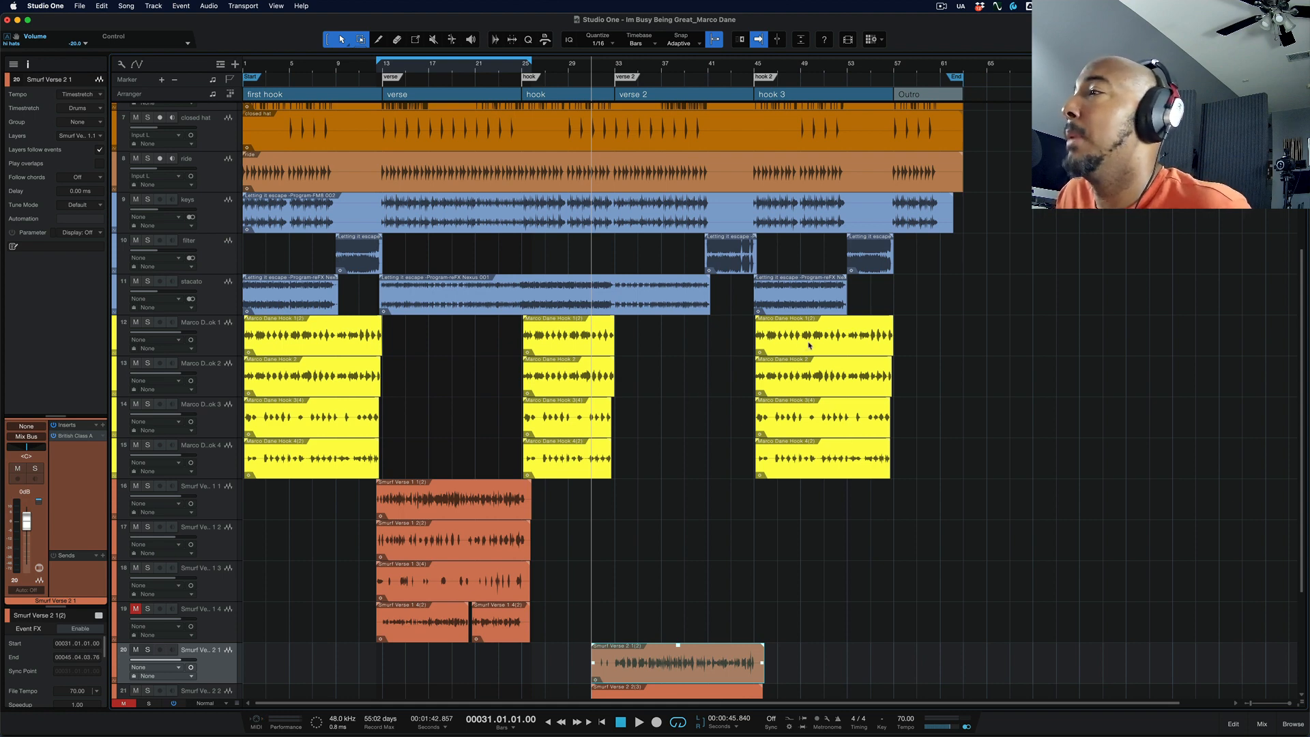
Step: Use Locate Mouse Cursor to place the playhead at several points in the arrangement, including about bars 38, 28 and 52
scroll(805, 374, down, 4)
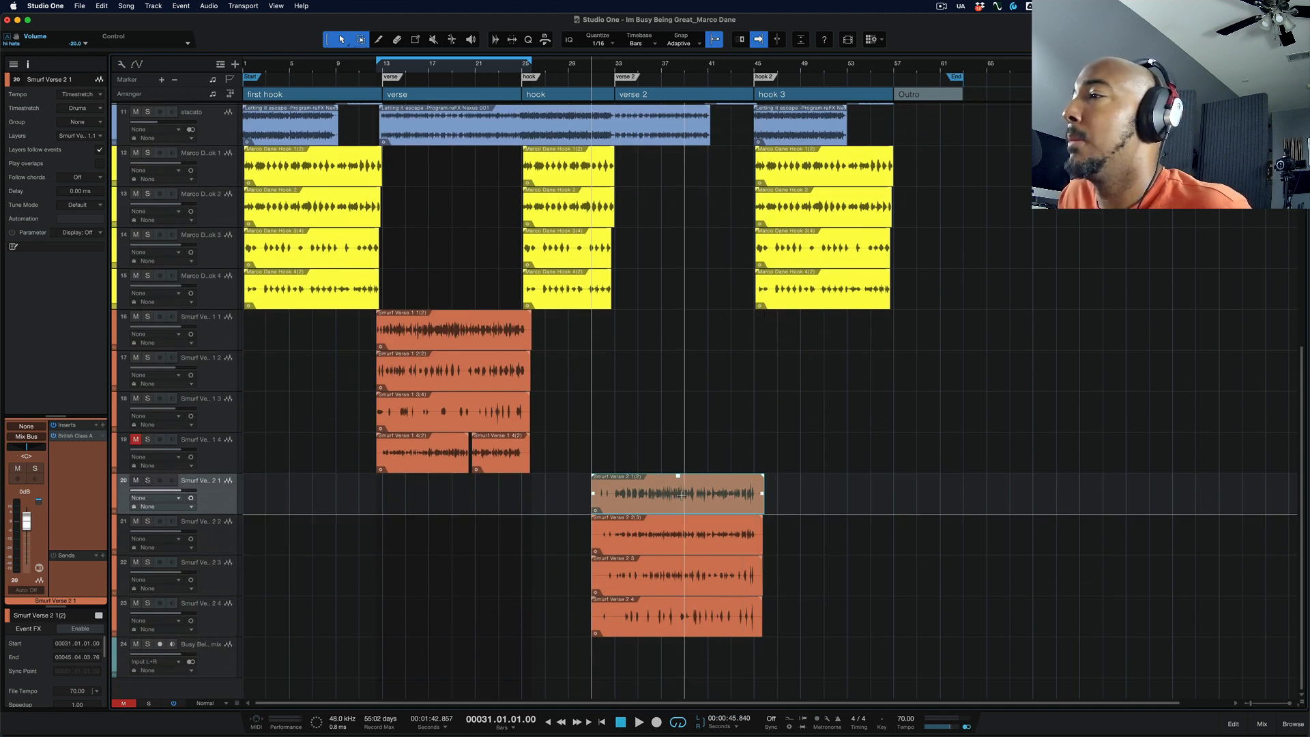
click(681, 487)
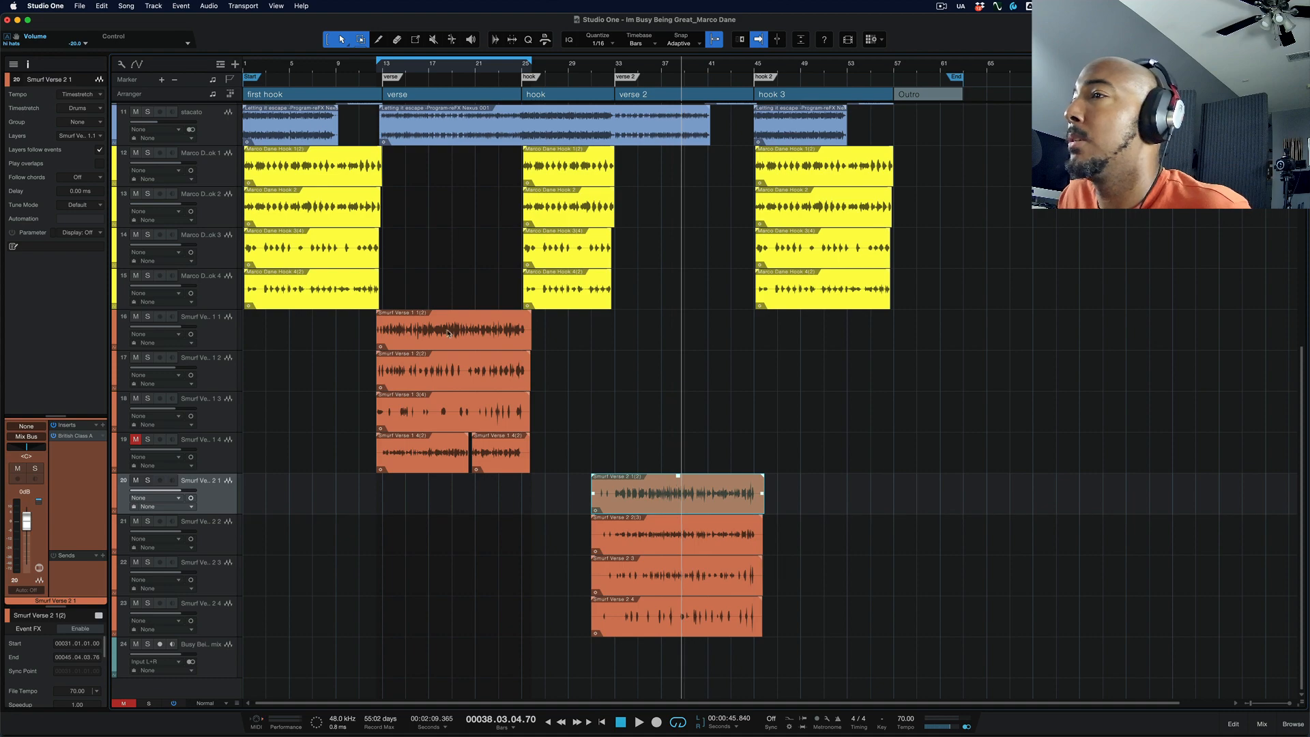
key(ctrl+space)
key(ctrl+space)
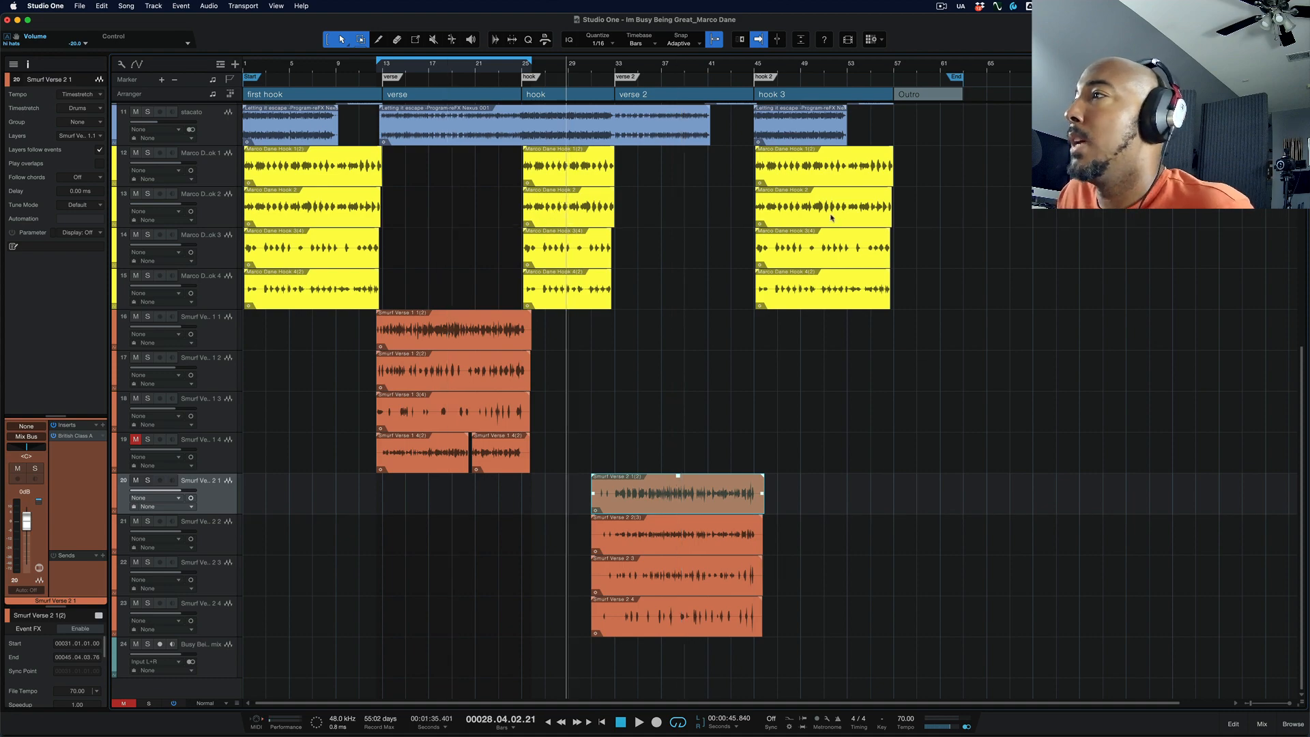
key(ctrl+space)
Step: With the timeline zoomed in, locate the playhead at the mouse cursor near bar 28 in the hook and bar 16 in the verse
key(e)
key(e)
scroll(583, 288, left, 15)
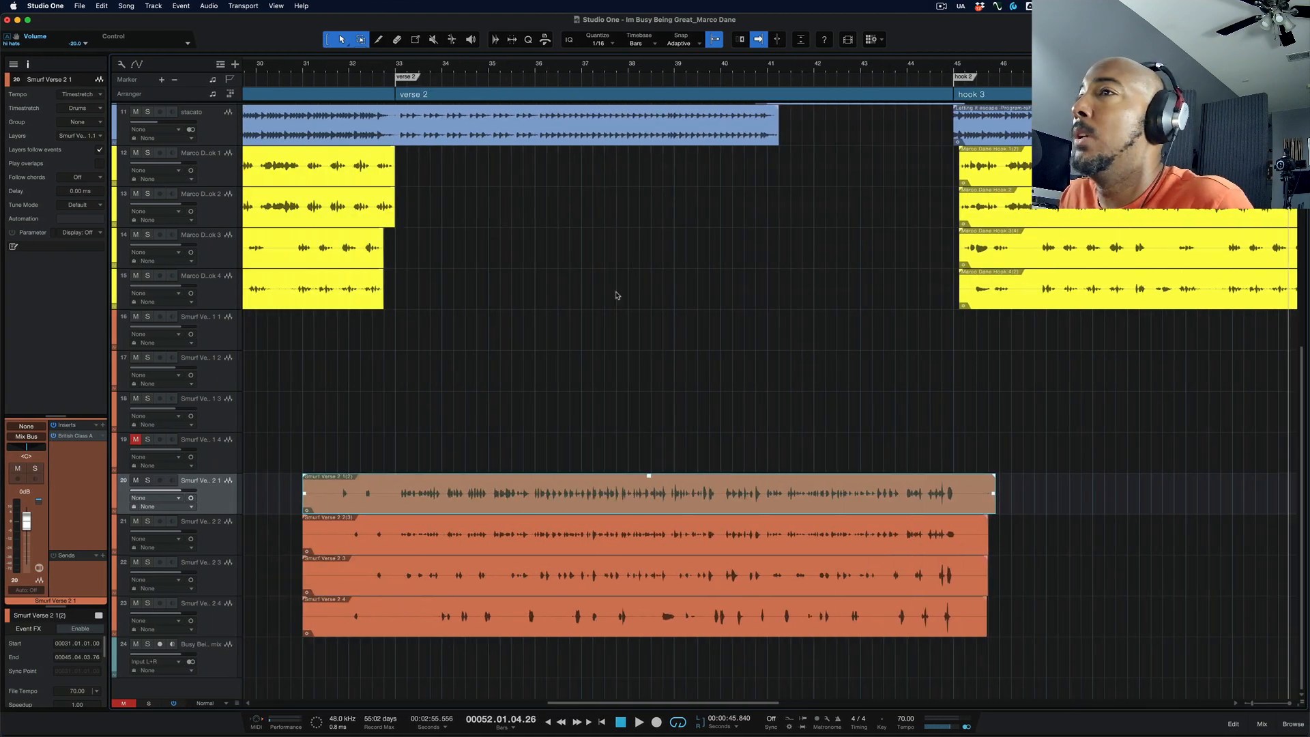
key(ctrl+space)
scroll(821, 223, left, 15)
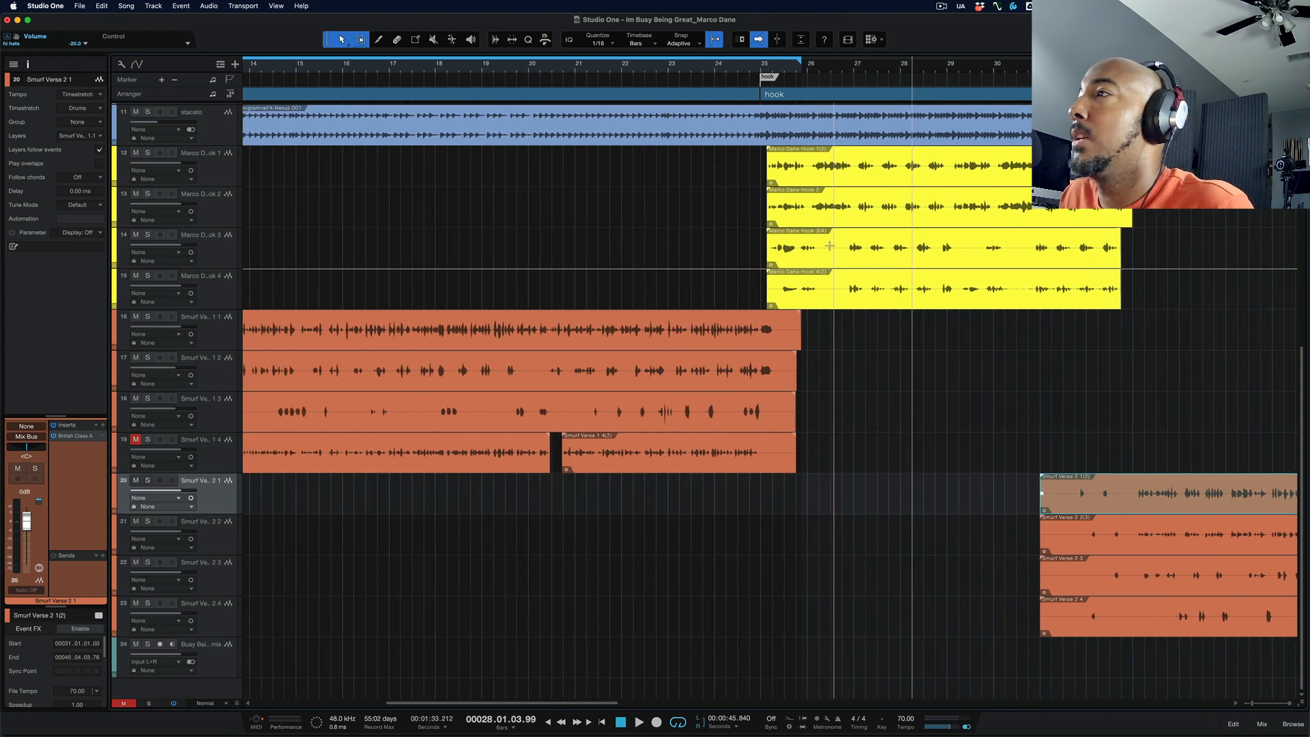
key(ctrl+space)
Step: Locate the playhead at the mouse cursor at about bar 23, near the end of verse 1, and return to a wider timeline view
key(ctrl+space)
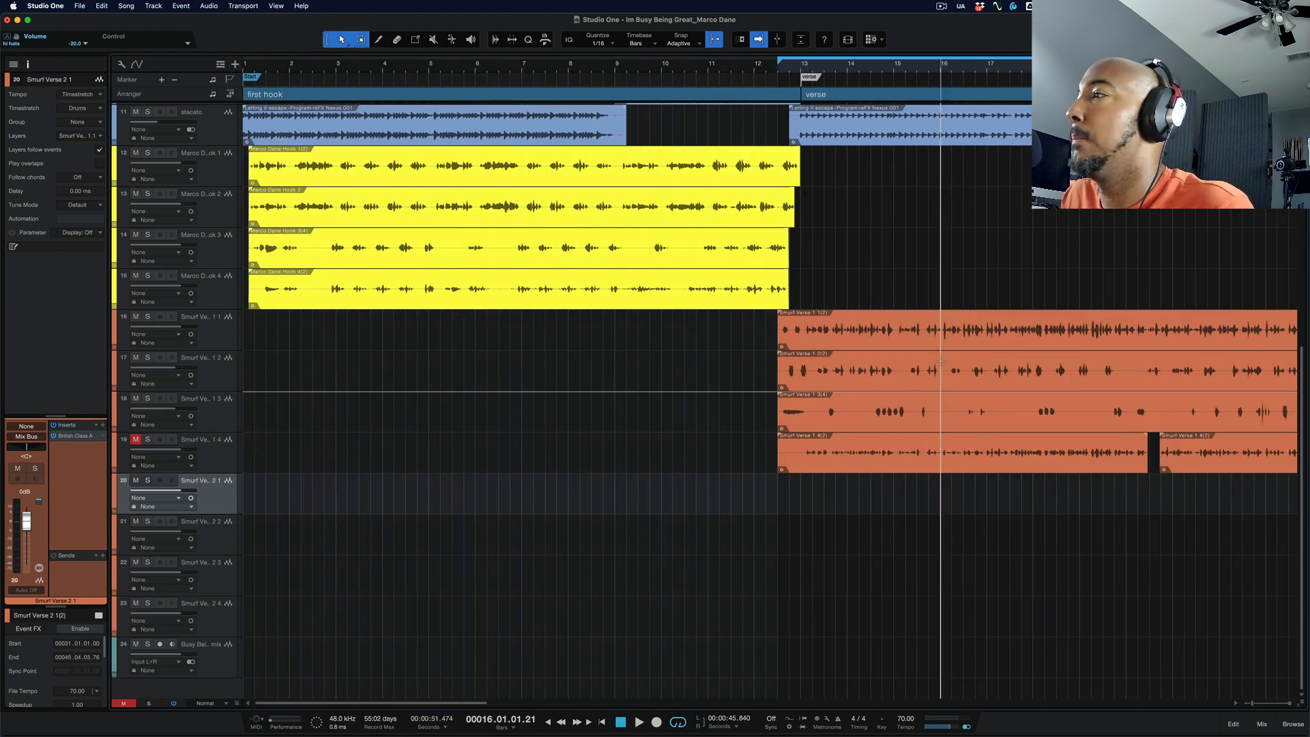
scroll(941, 359, right, 7)
key(ctrl+space)
scroll(968, 363, right, 8)
scroll(968, 363, right, 4)
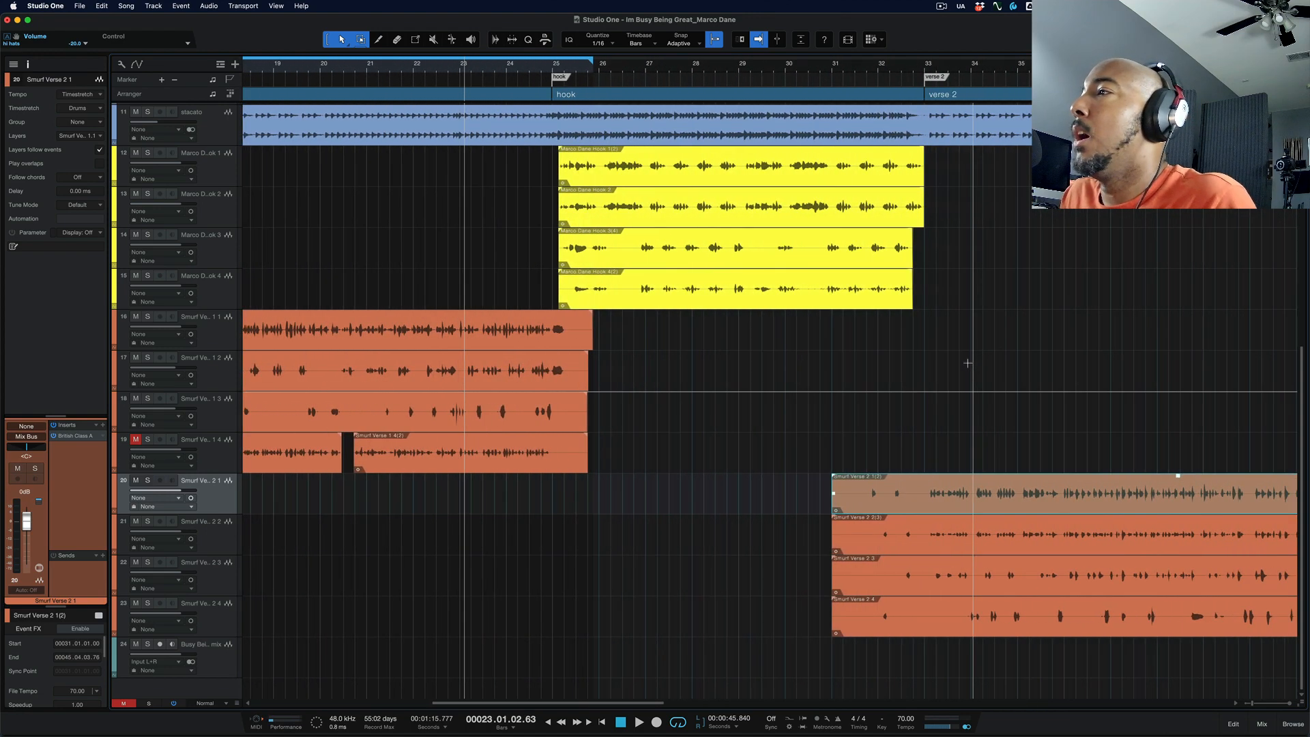
key(w)
key(w)
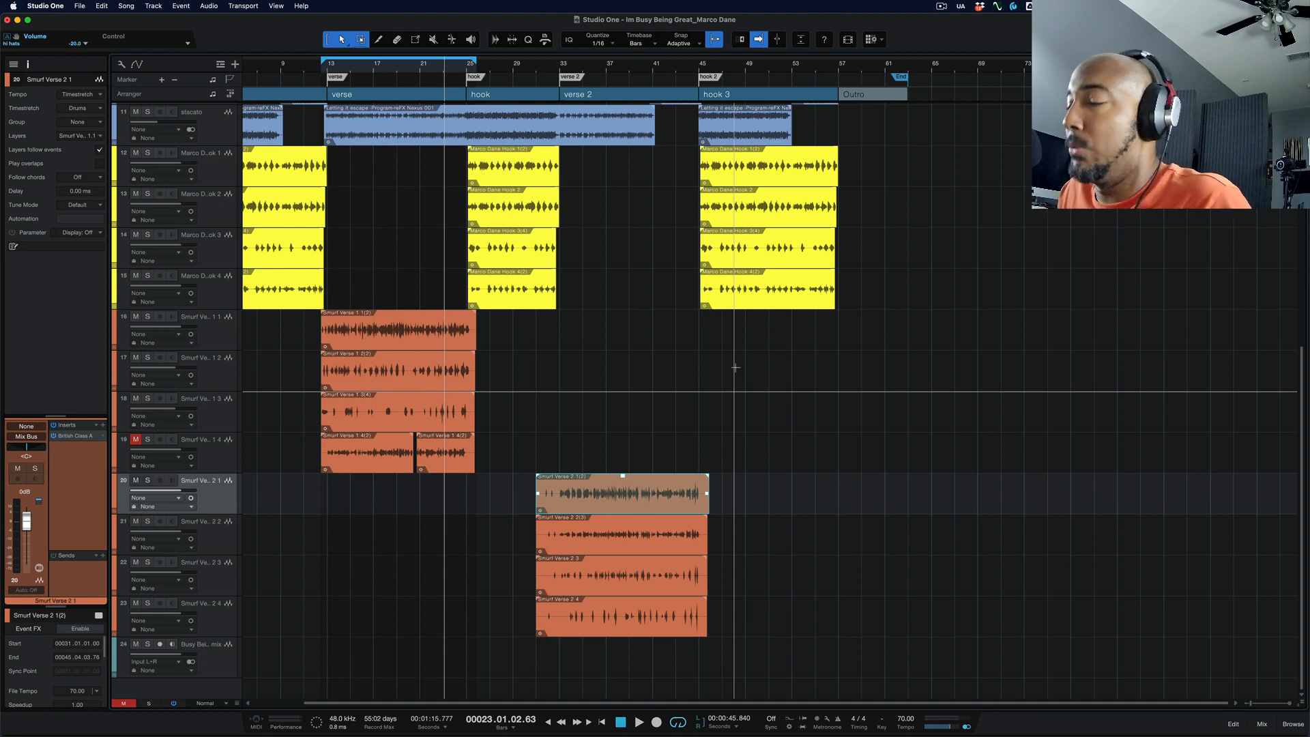
Step: Search the keyboard shortcuts for "autosc" to check the key assigned to Autoscroll
click(46, 5)
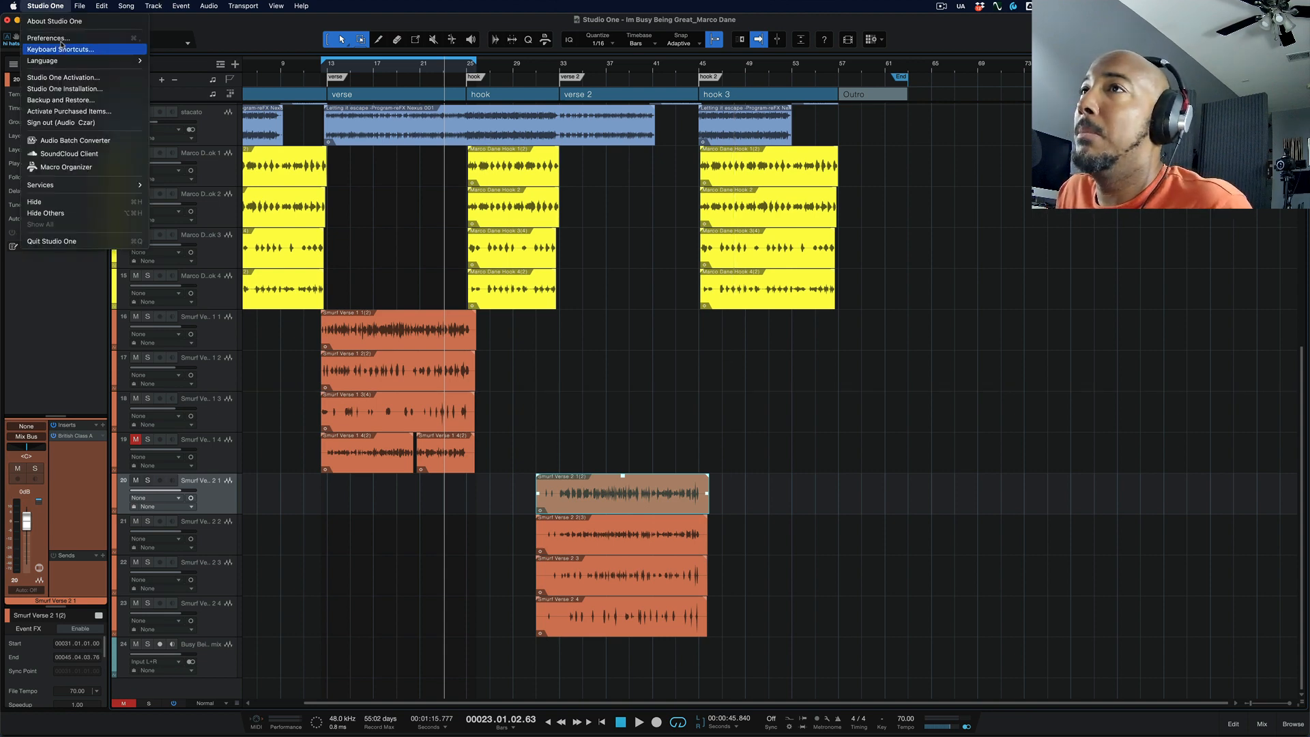
click(60, 40)
text(autosc)
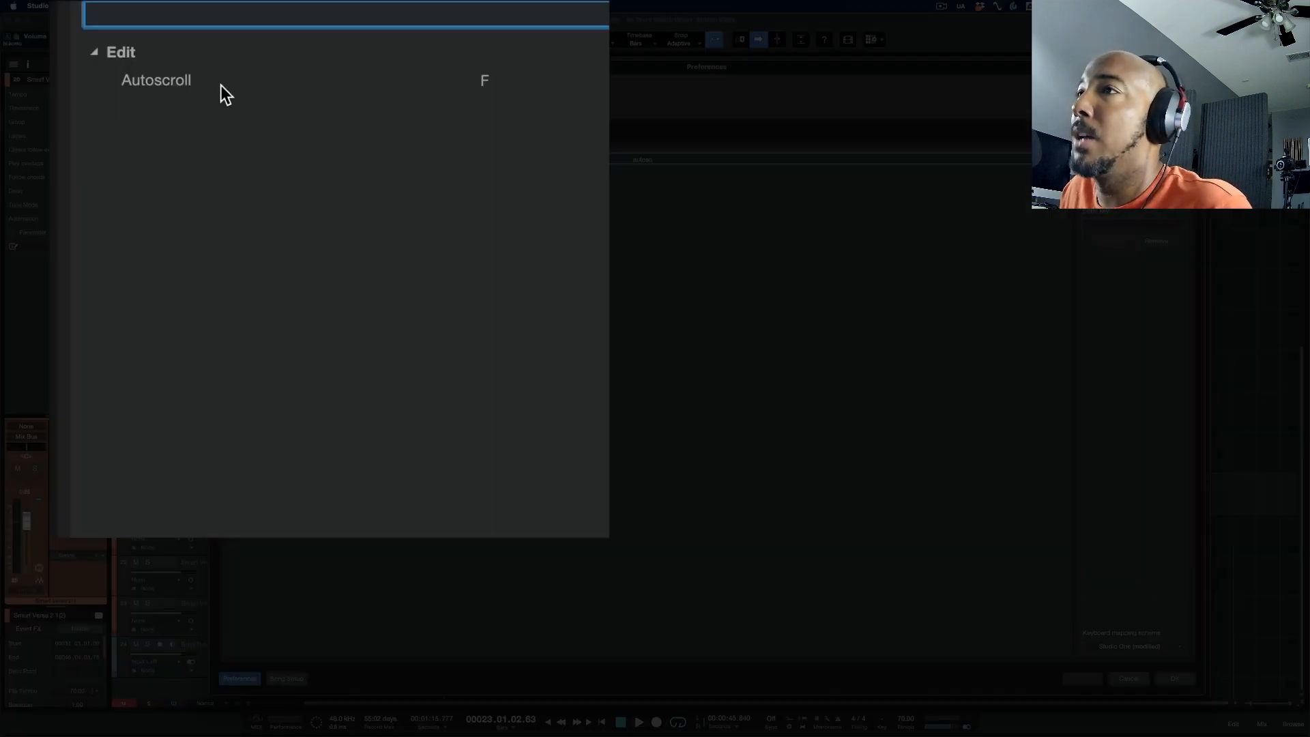
Step: Select the Autoscroll shortcut entry, close the preferences without changes, and zoom in on the end of verse 1
click(682, 185)
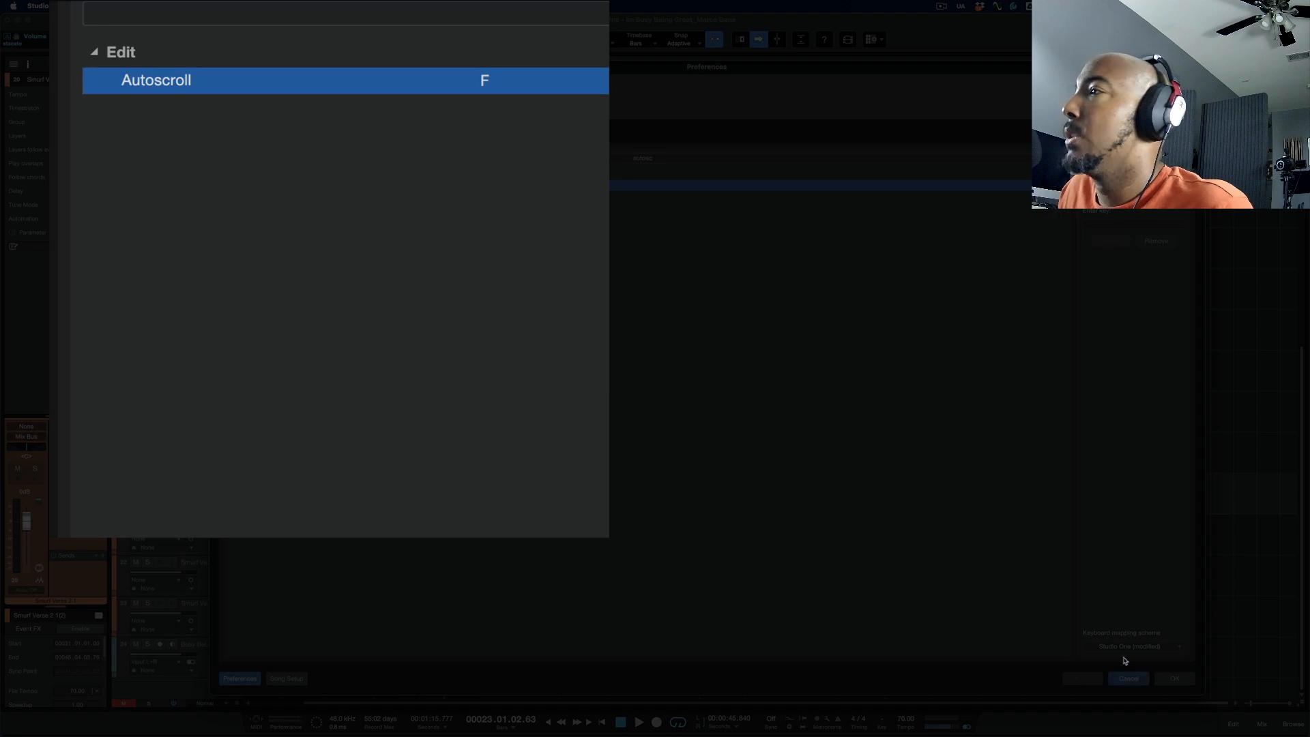
click(1128, 679)
key(e)
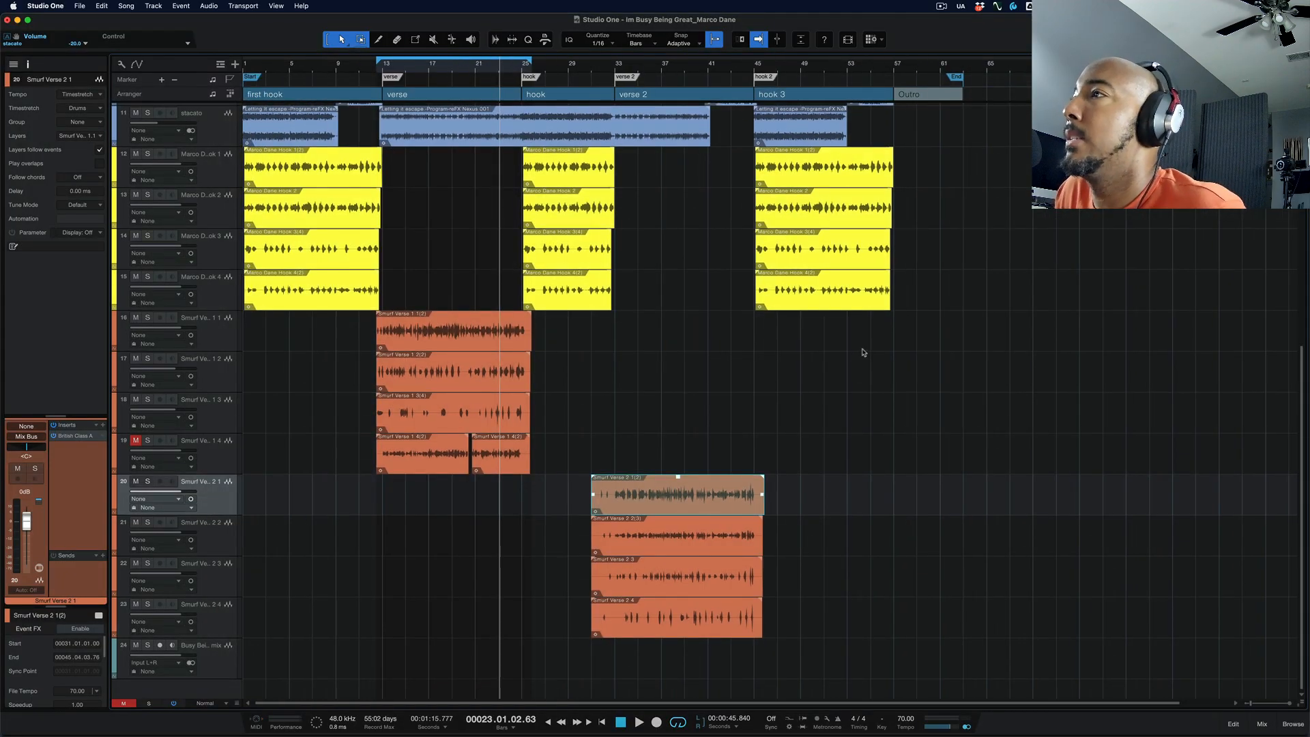
key(e)
key(e)
key(e)
key(e)
key(e)
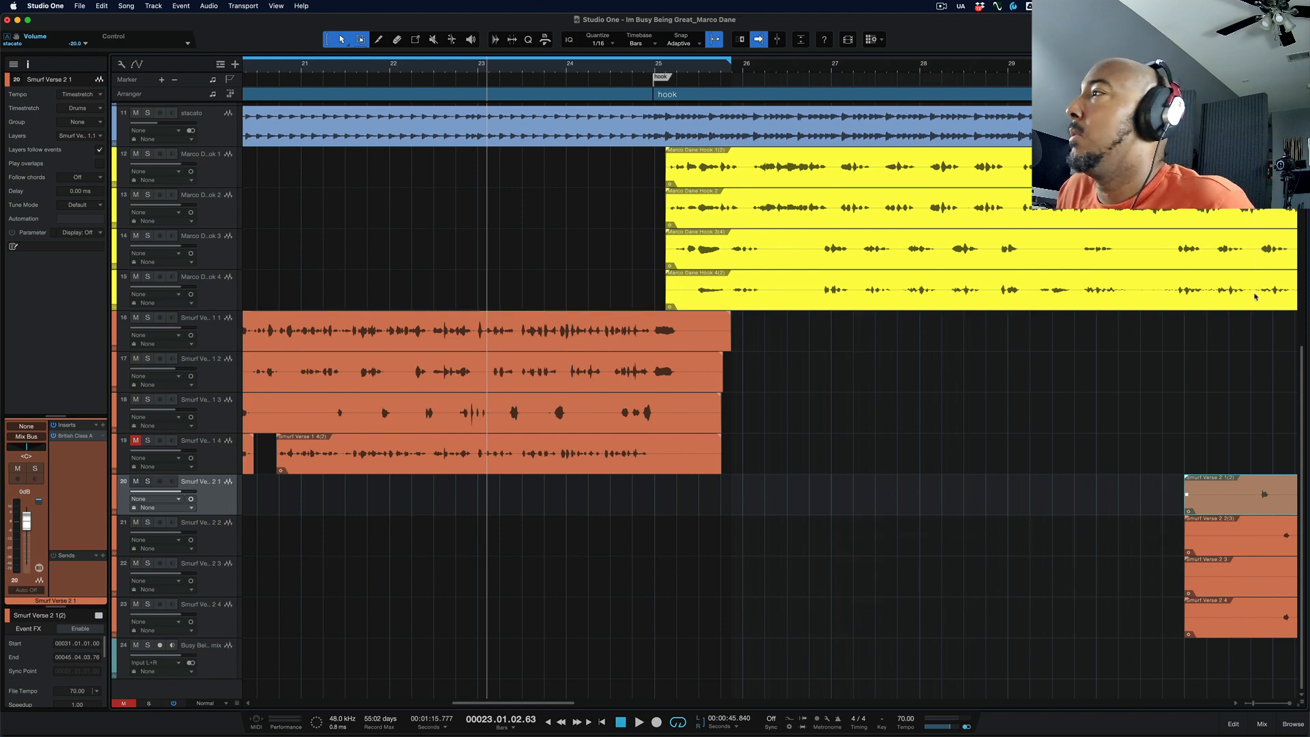
Step: Locate the playhead at the mouse cursor near bar 31 and play briefly with Autoscroll following the playhead
key(ctrl+space)
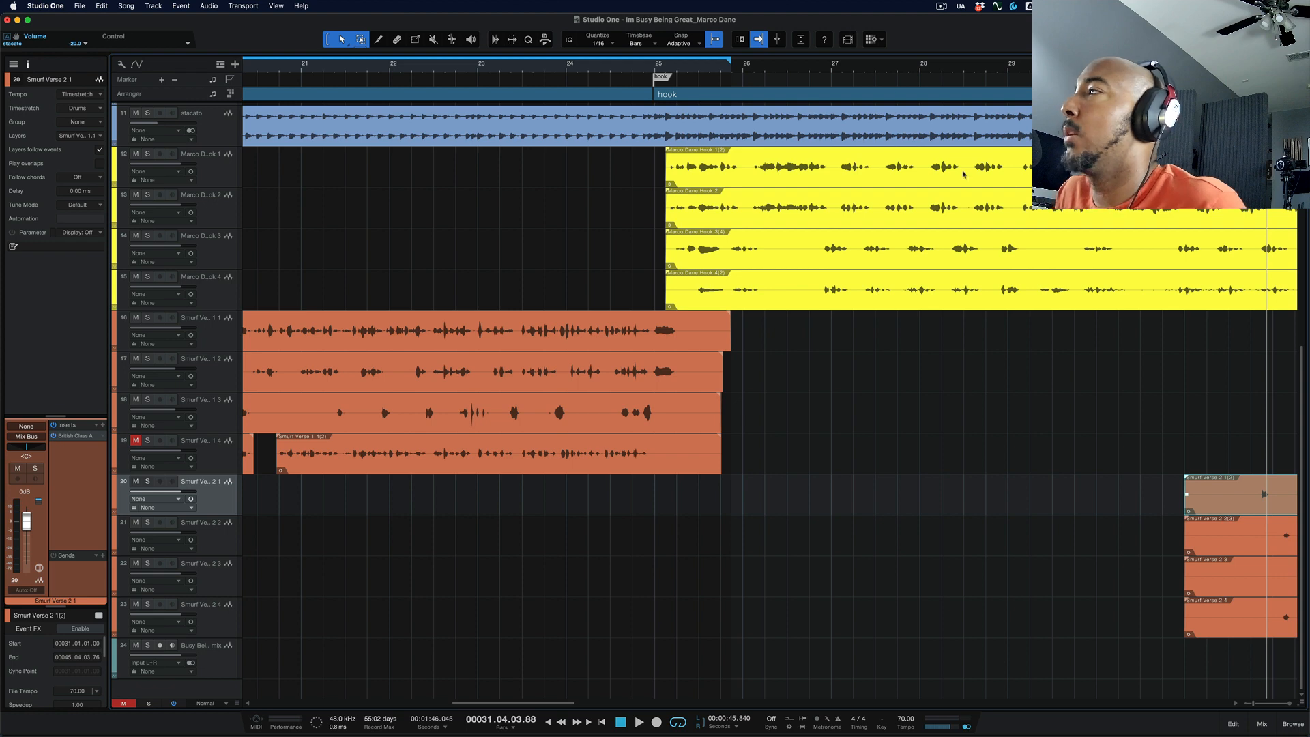
click(1209, 340)
key(space)
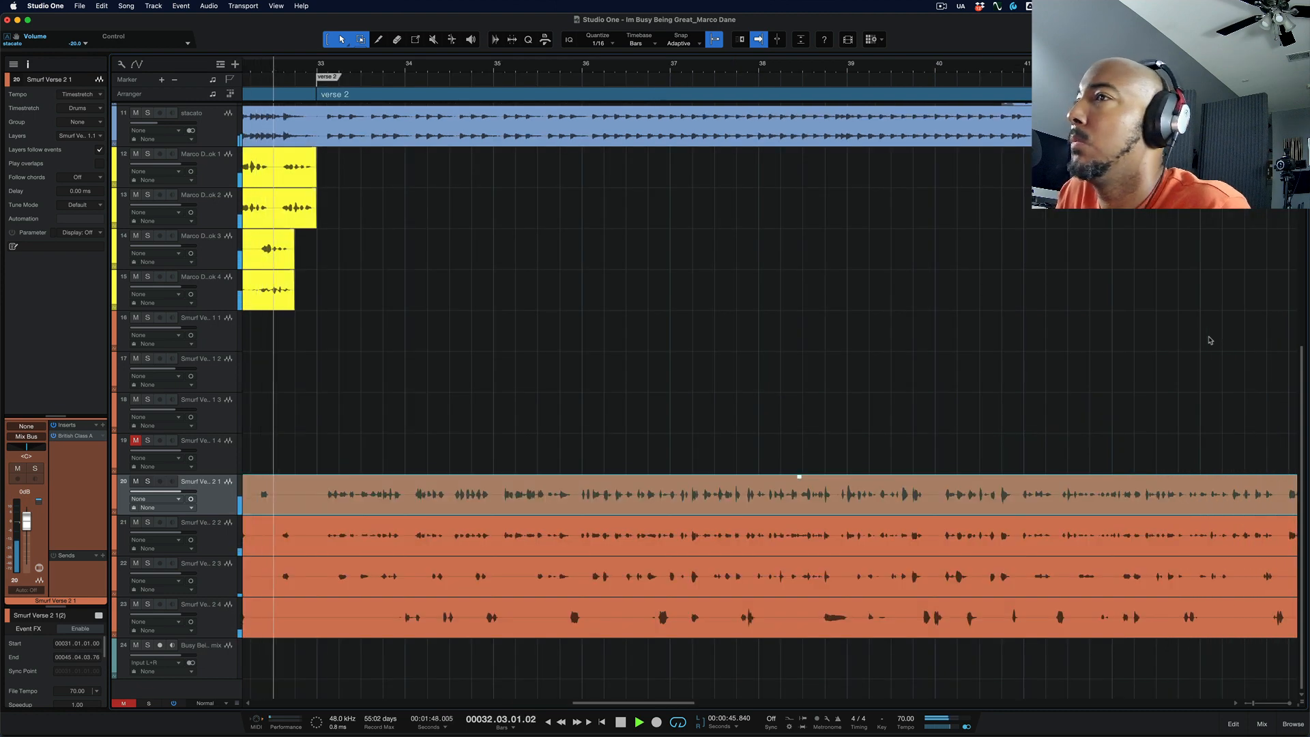
key(space)
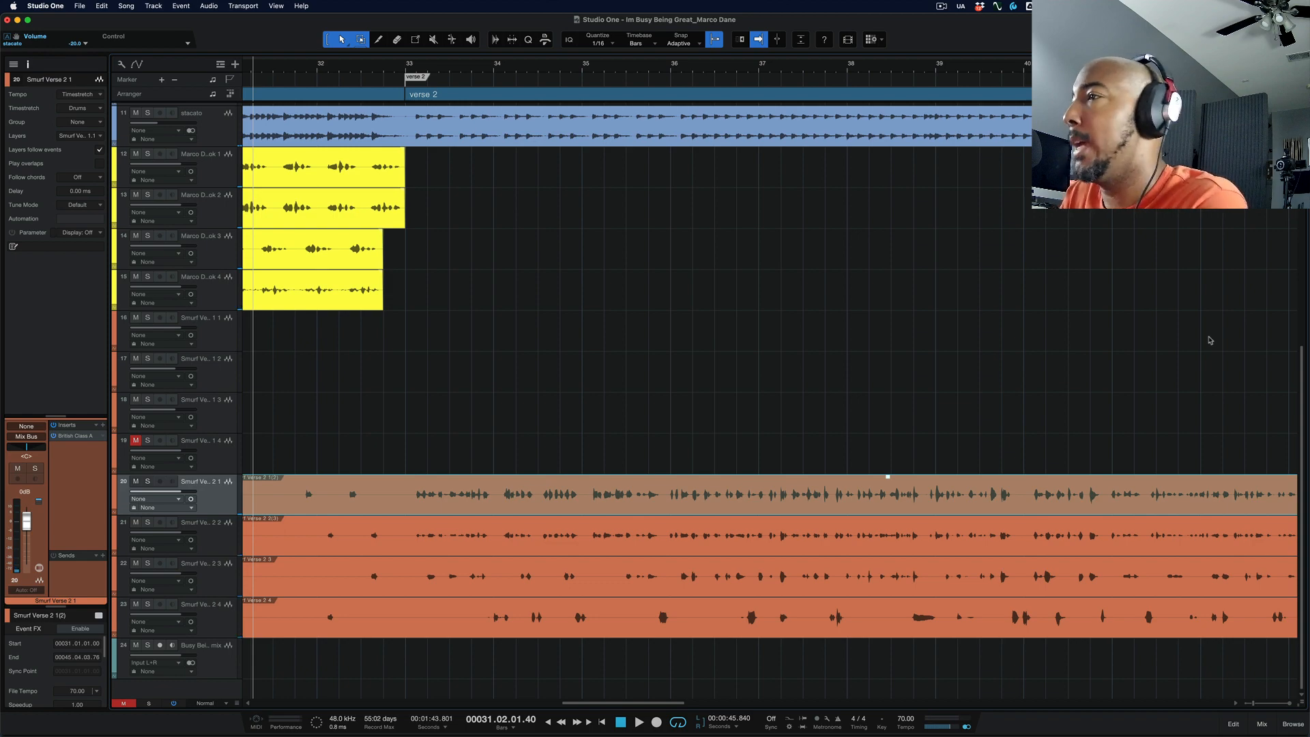
Step: Place the playhead at about bar 23, near the end of verse 1
scroll(1155, 325, left, 2)
scroll(1044, 290, down, 4)
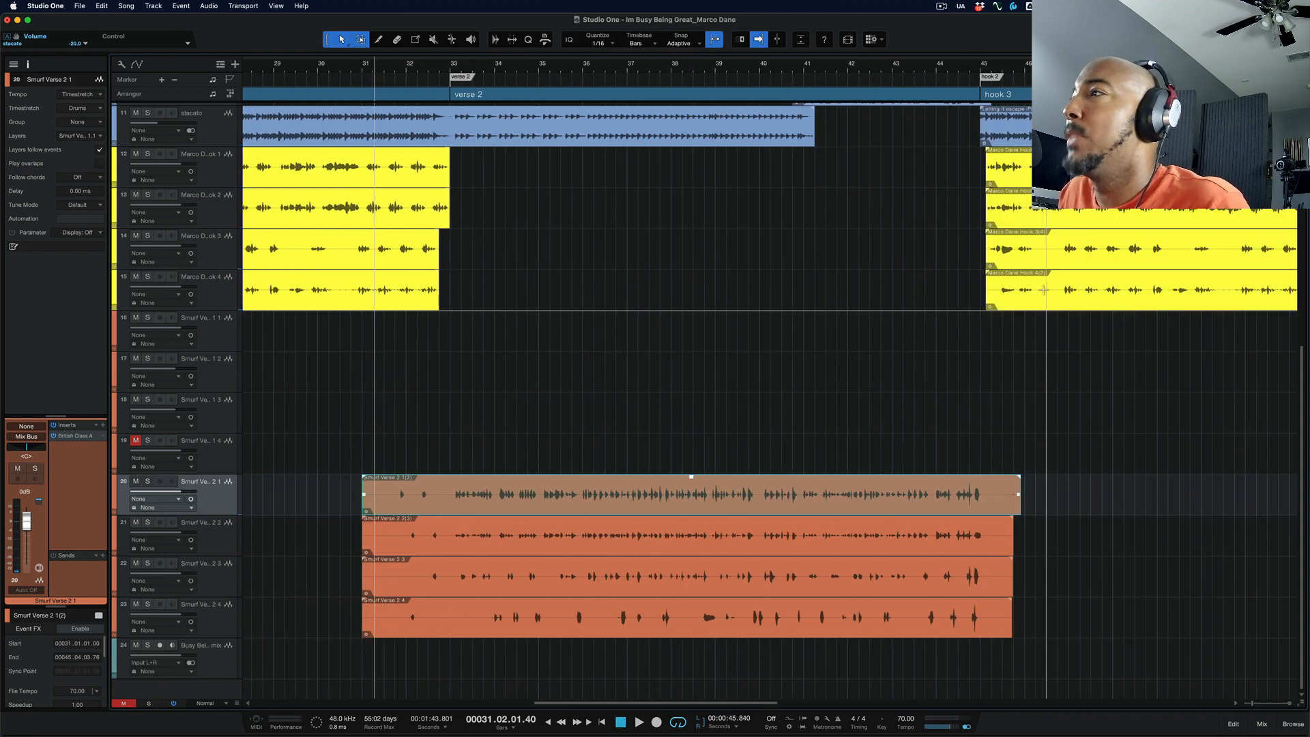
scroll(1044, 290, left, 10)
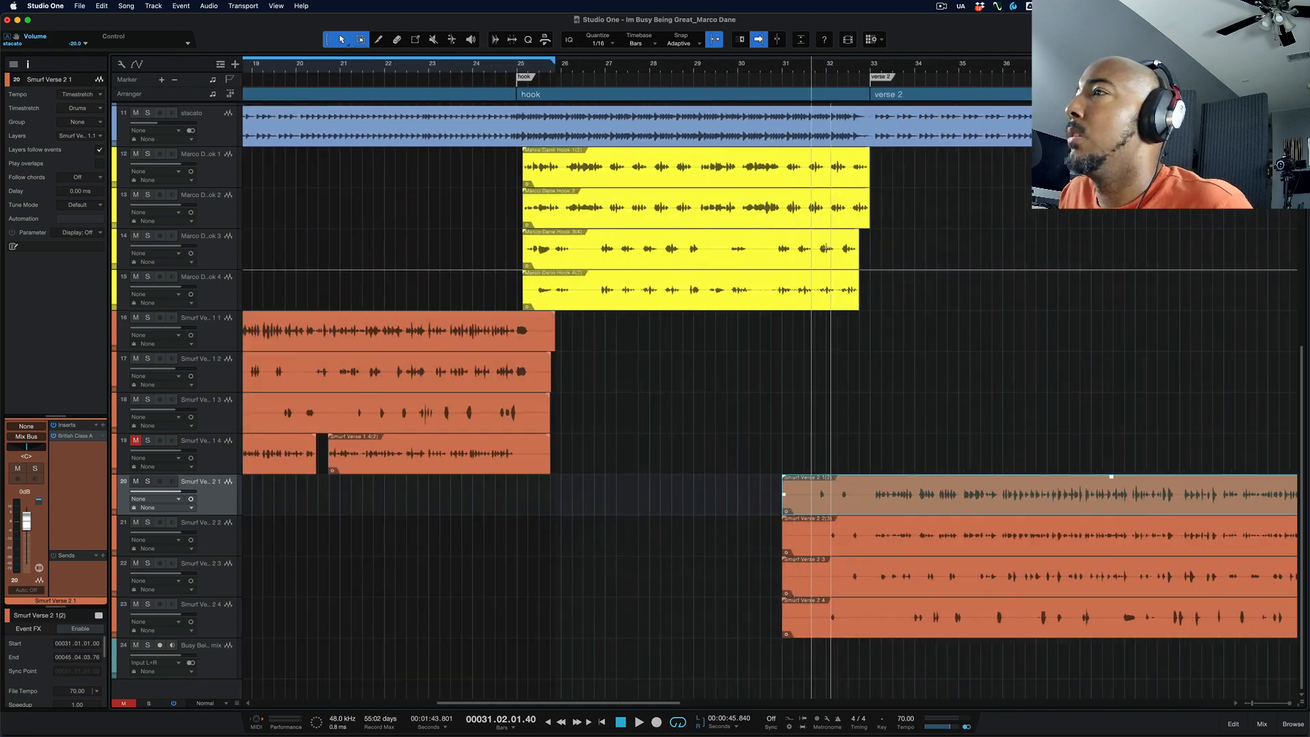
scroll(831, 270, left, 15)
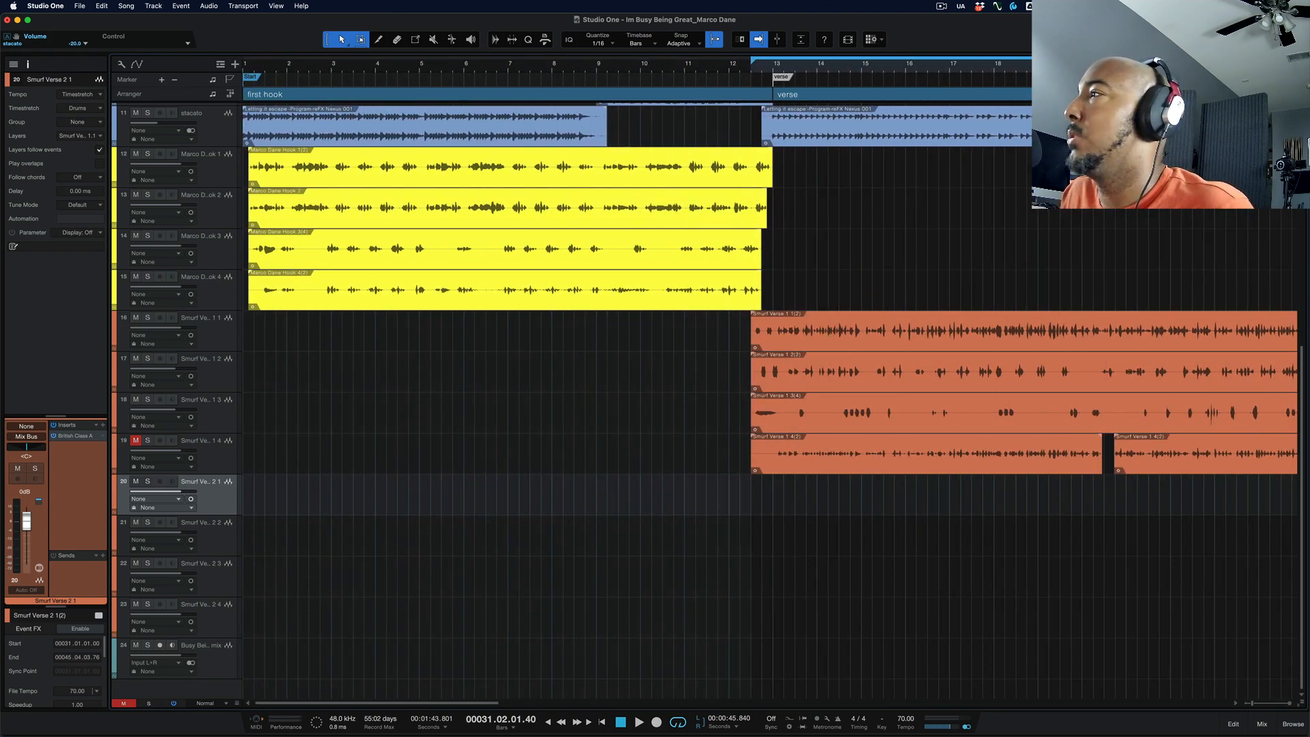
click(1259, 223)
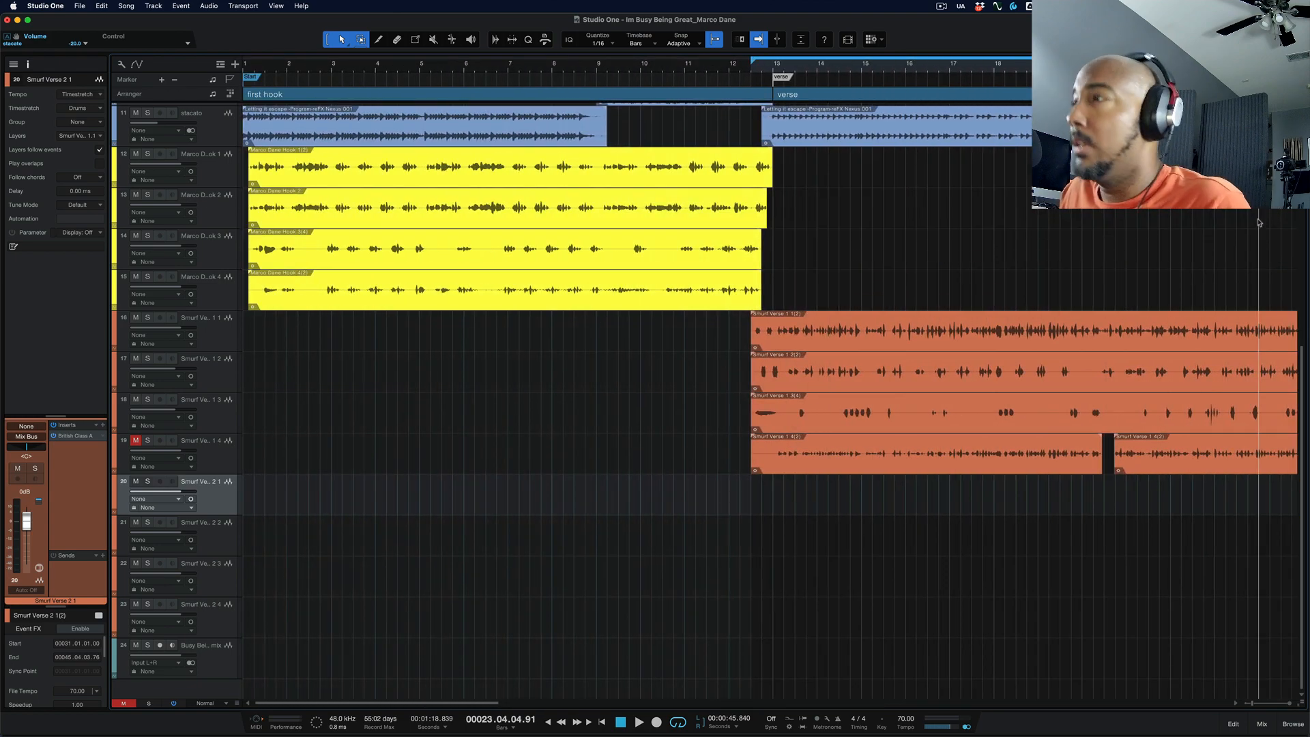
Step: Turn off Autoscroll, play from about bar 23 with the view staying put, and stop playback
key(f)
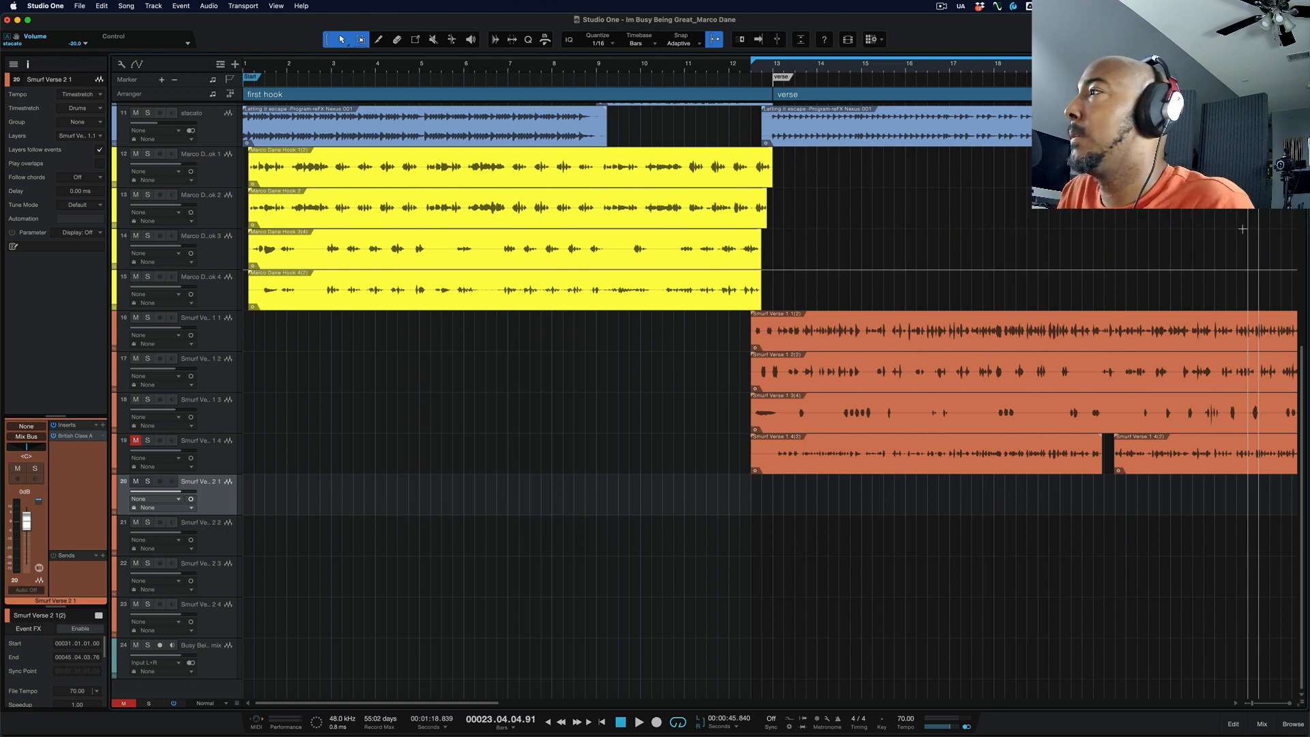
key(space)
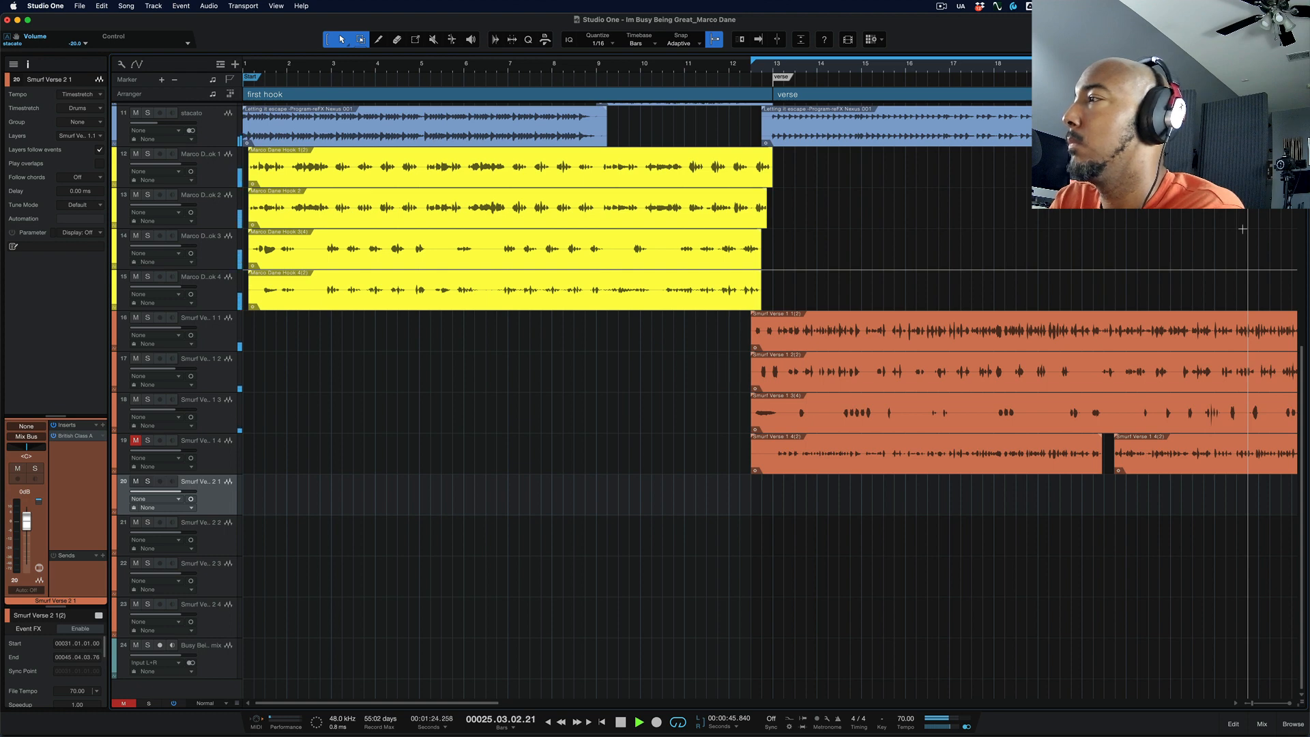
key(space)
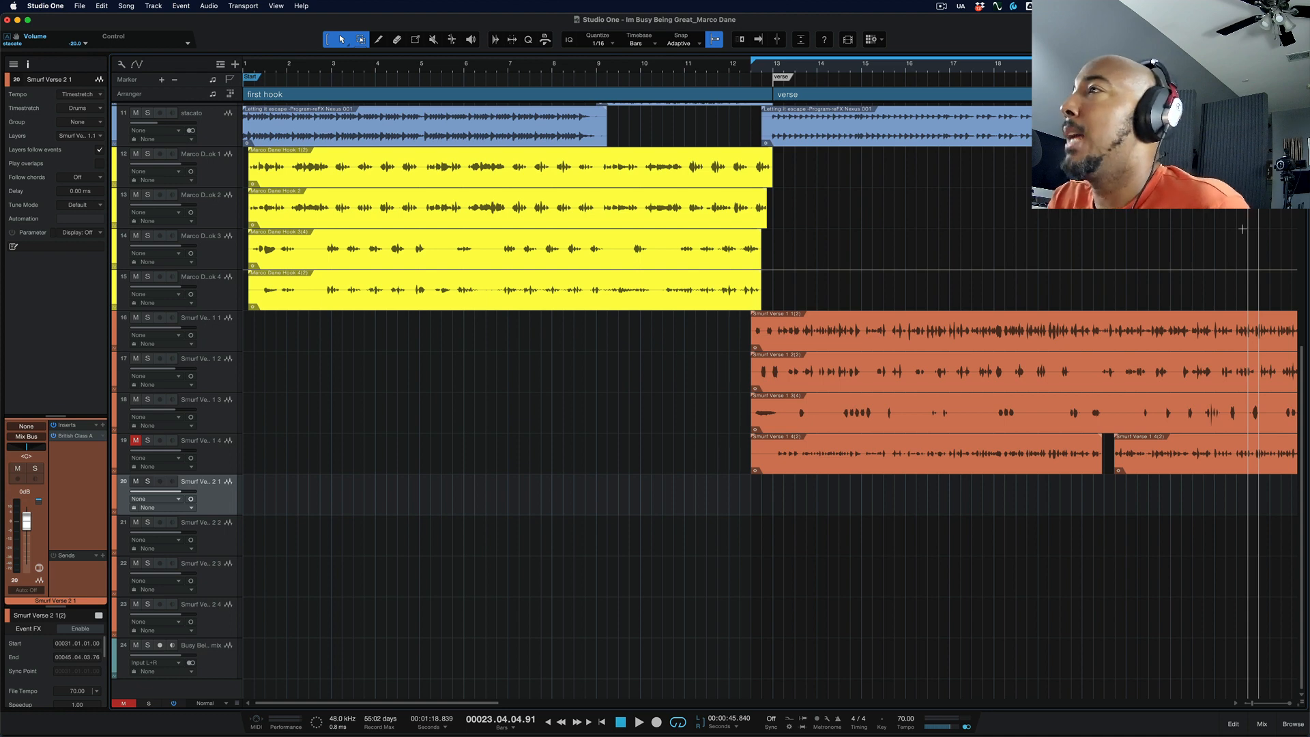
Step: Zoom out the arrangement and set the playhead to bar 17 using the timeline ruler
key(w)
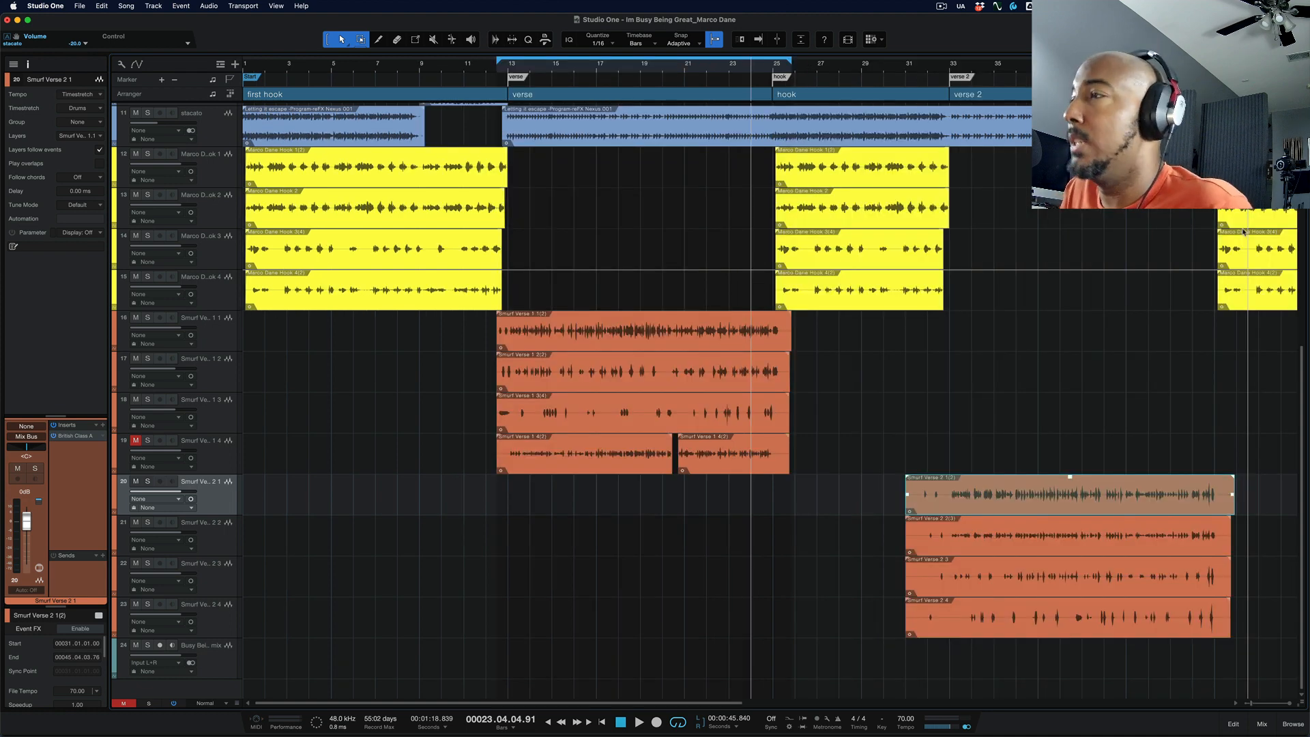
scroll(1245, 232, right, 10)
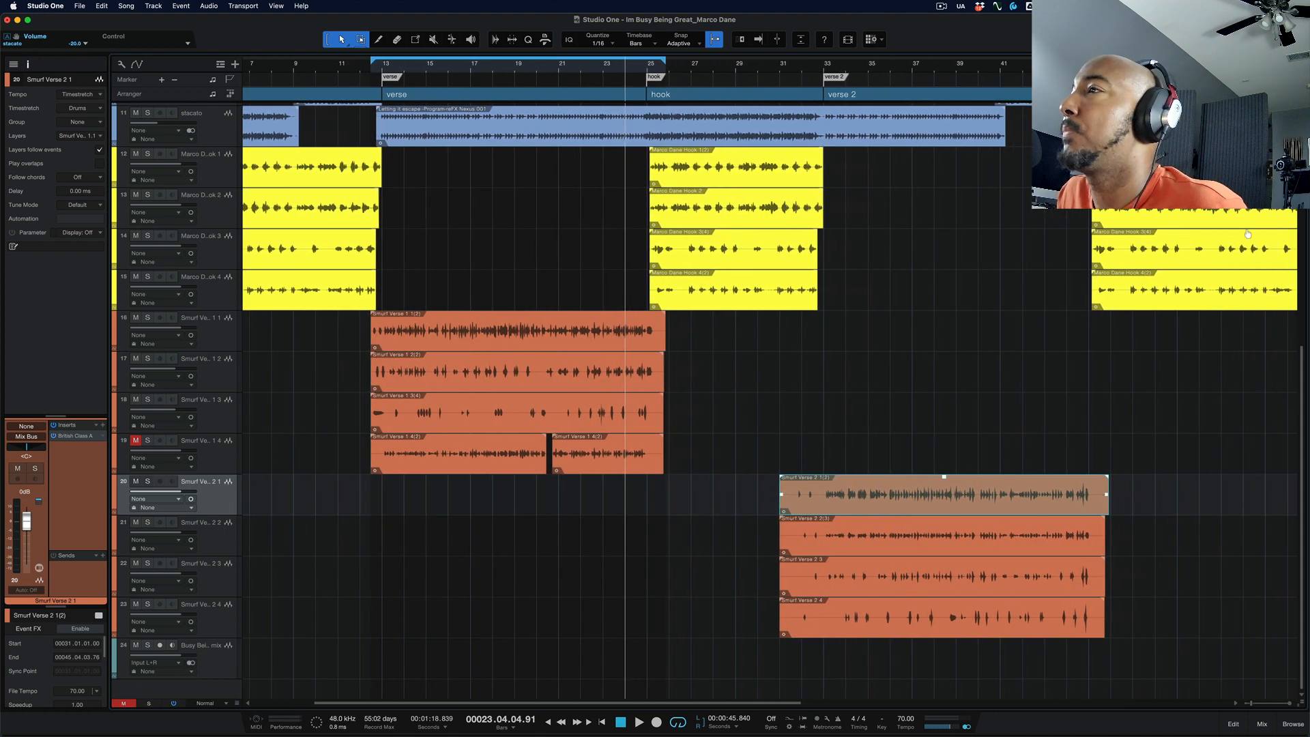
scroll(1248, 234, right, 2)
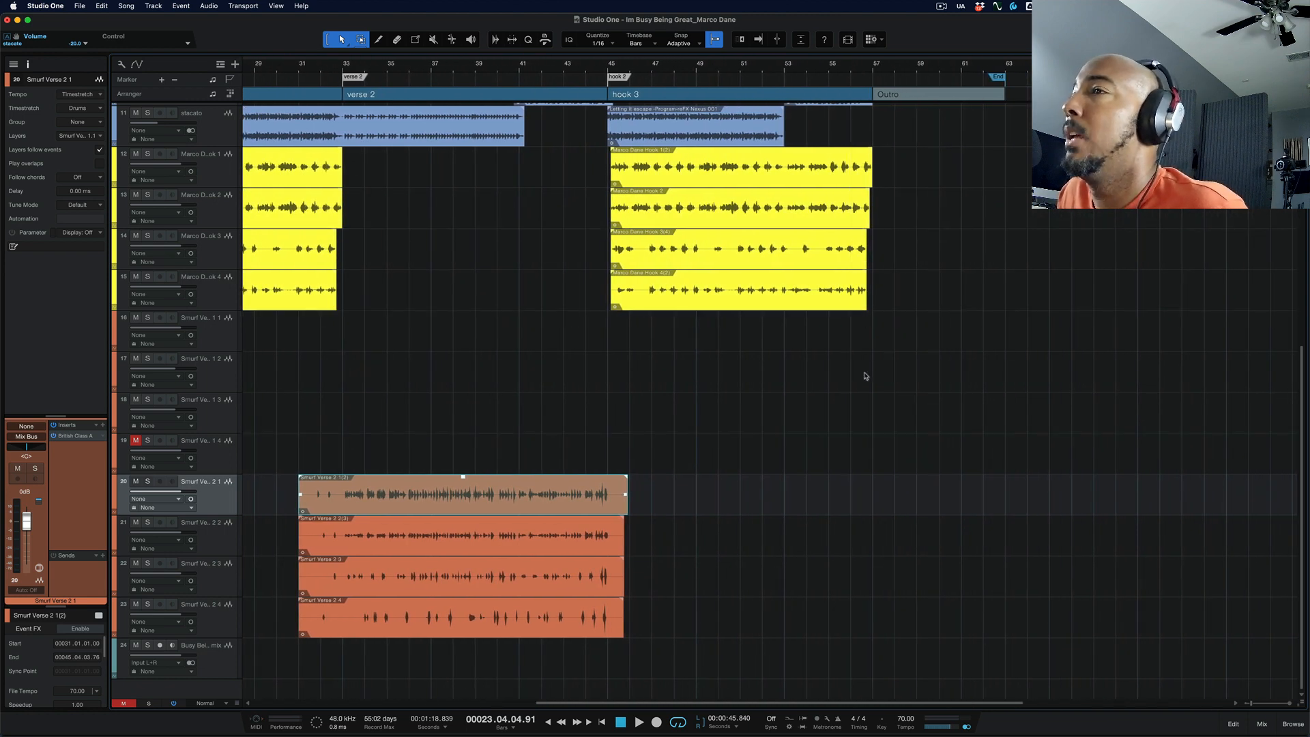
scroll(921, 389, left, 8)
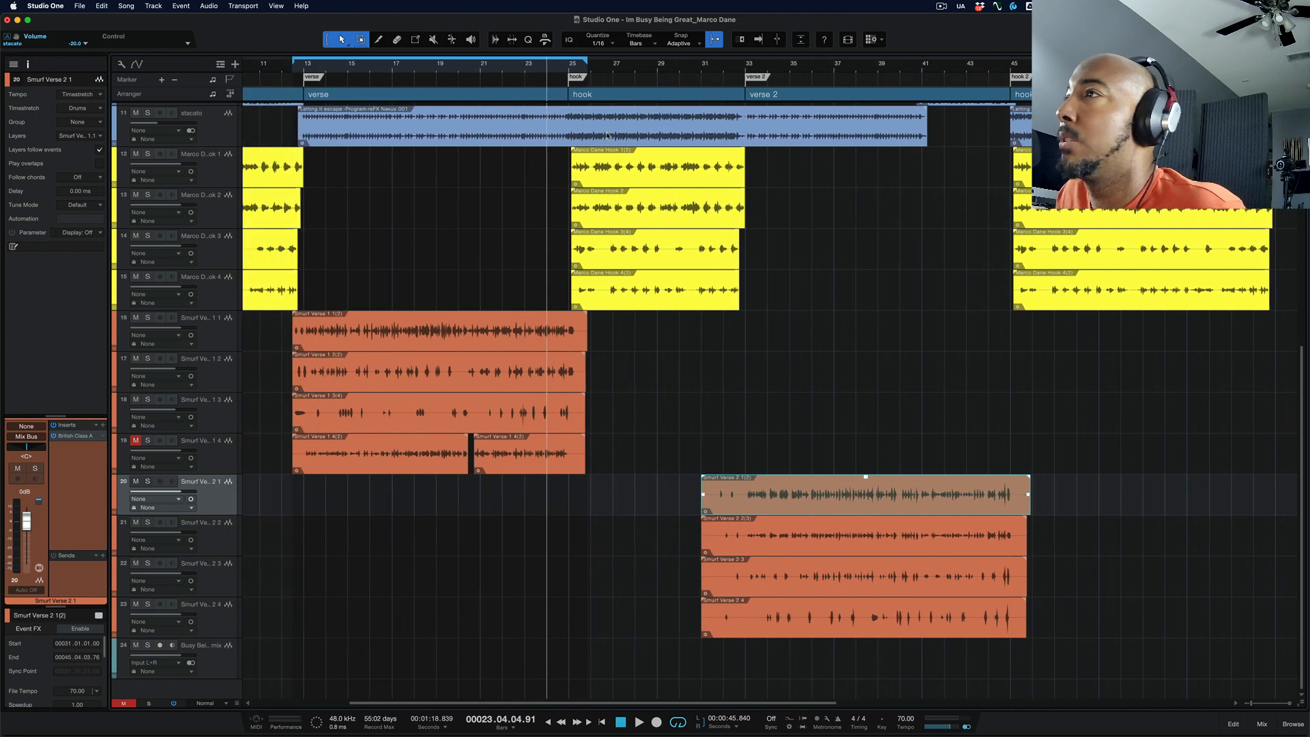
click(391, 74)
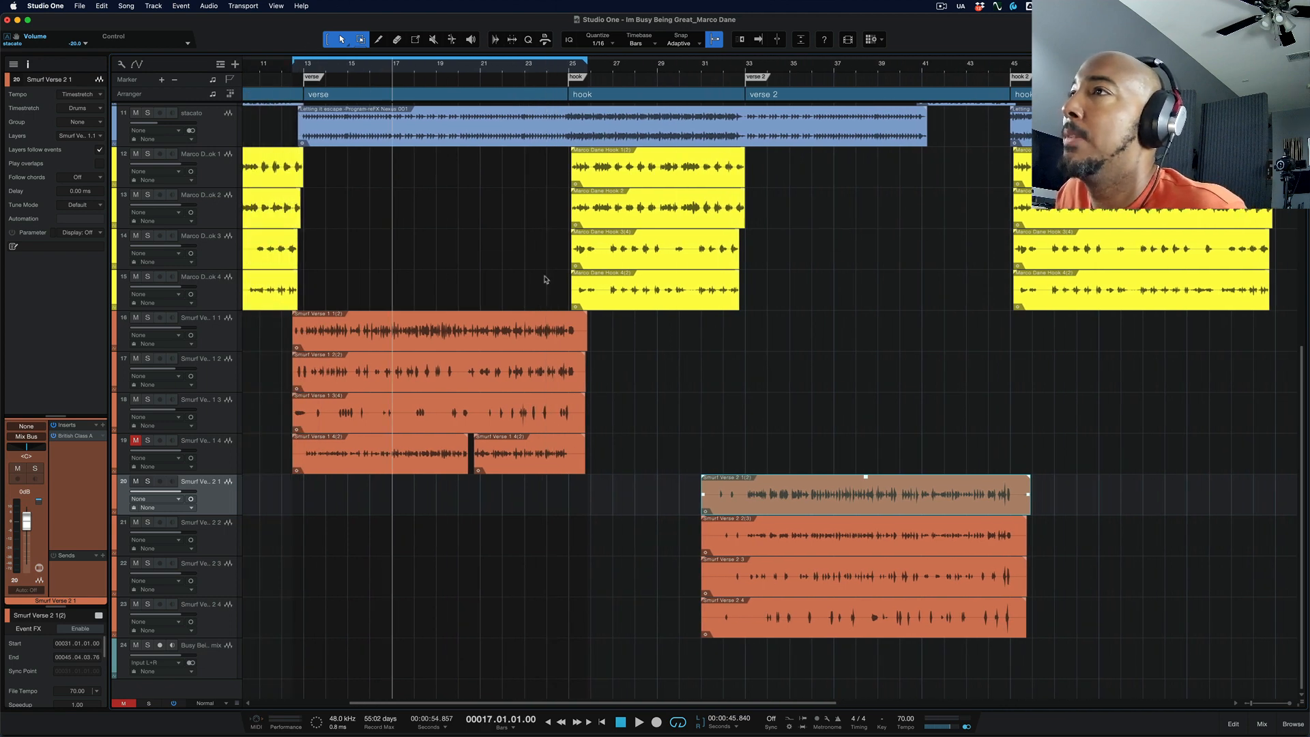
Step: With hook 3 and the Outro in view, play from bar 17 without Autoscroll and stop playback
scroll(544, 278, right, 3)
scroll(578, 280, right, 15)
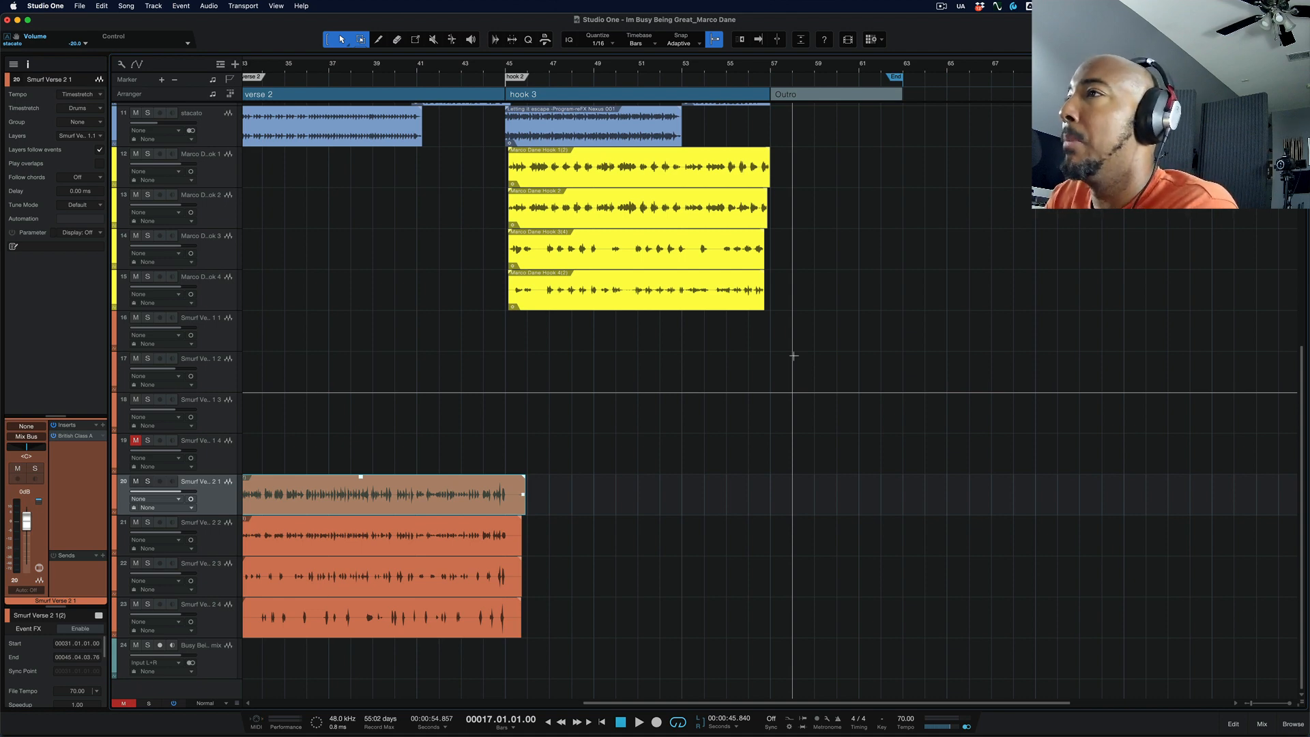
key(space)
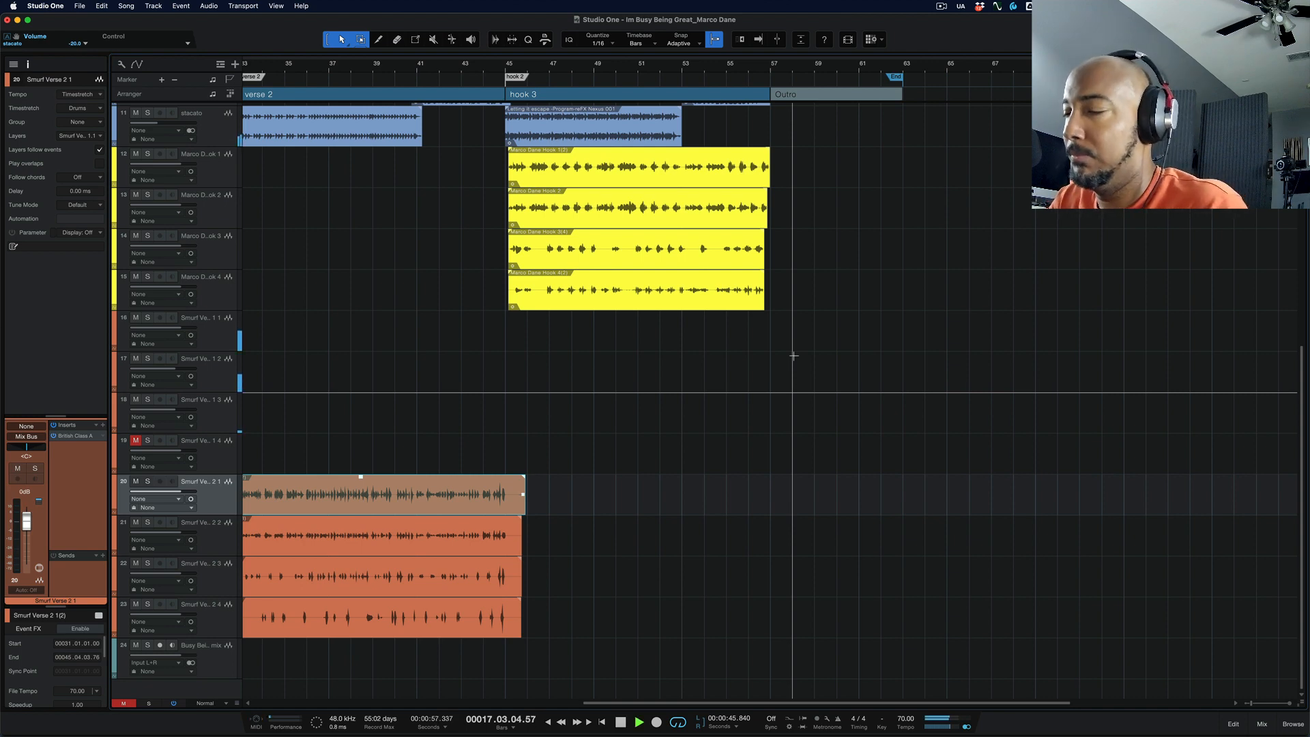
key(space)
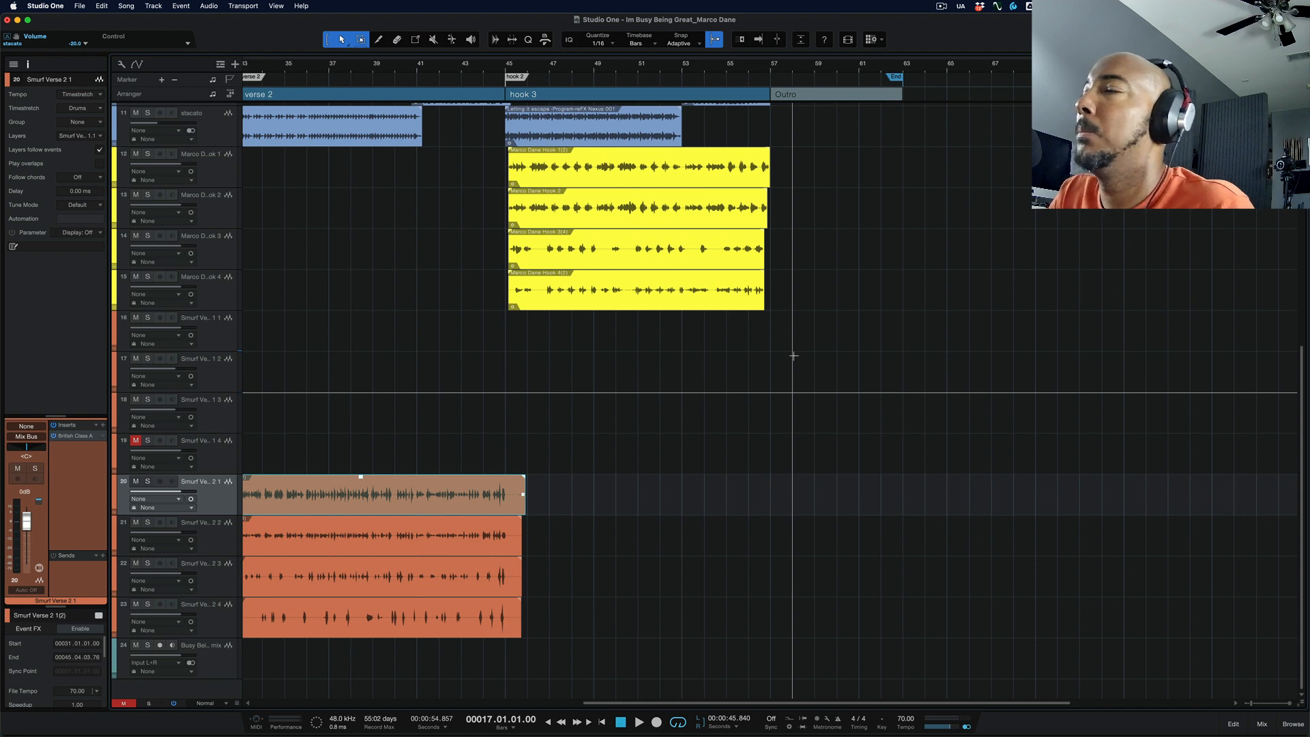
Step: Play from bar 17 and turn on Autoscroll during playback to bring the playhead into view, then stop
key(space)
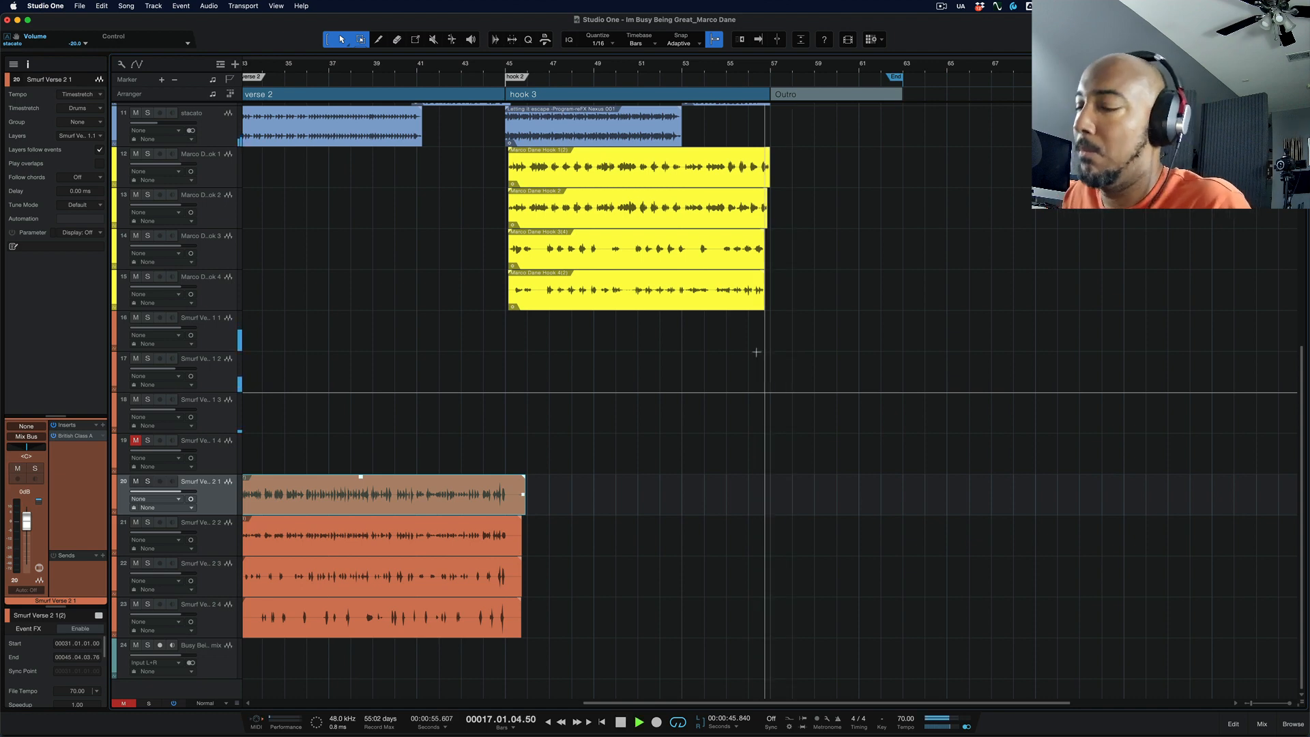
key(f)
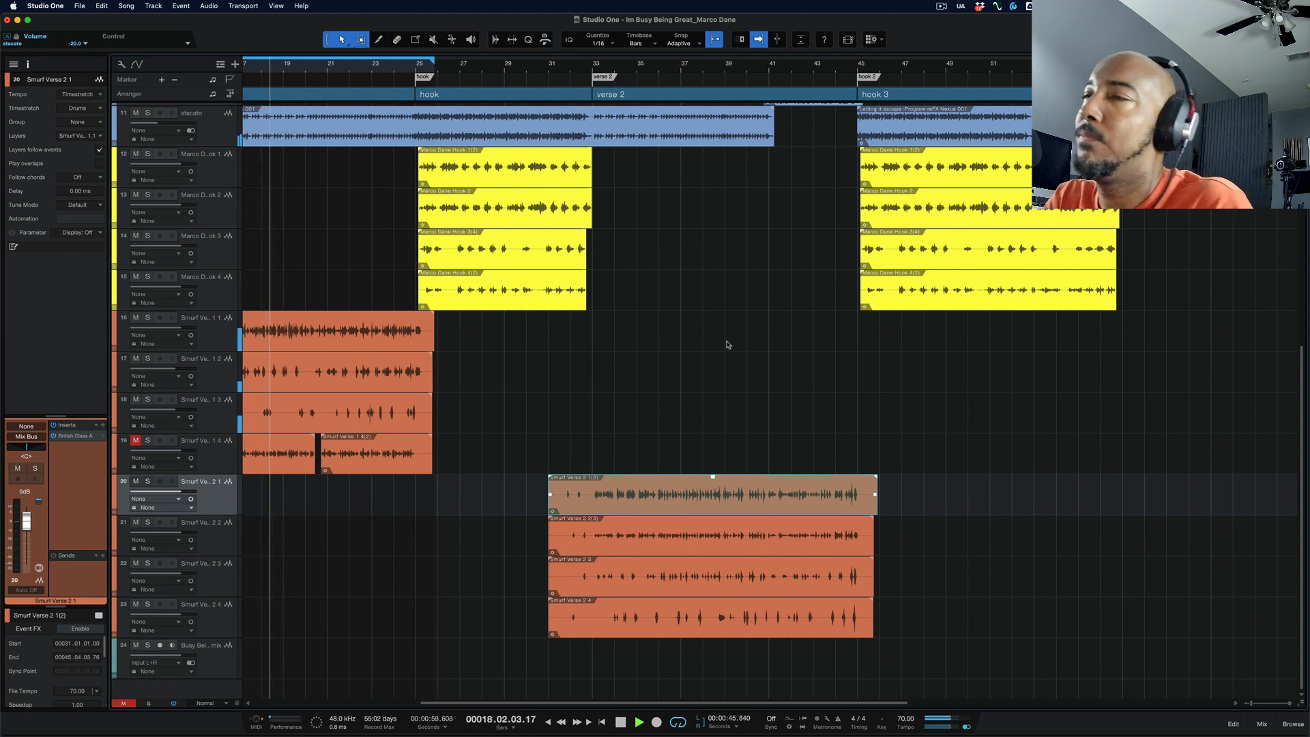
key(space)
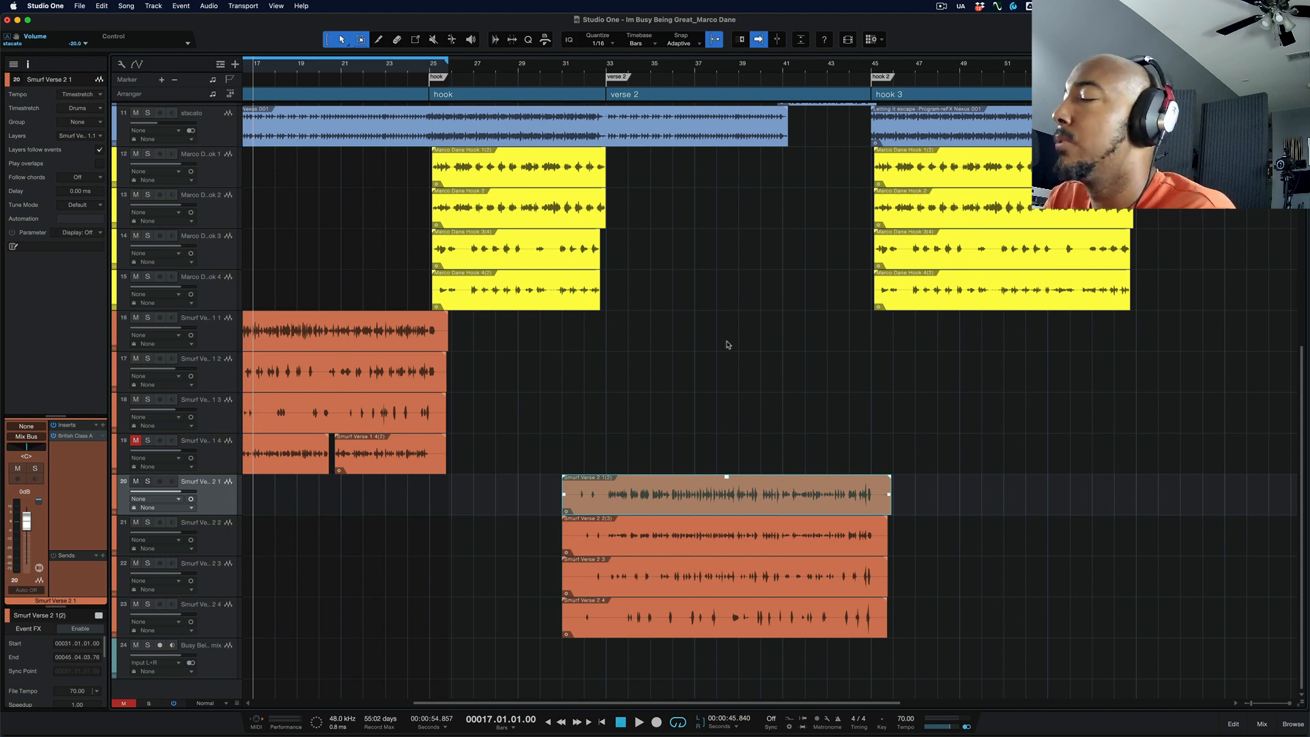
scroll(728, 345, left, 10)
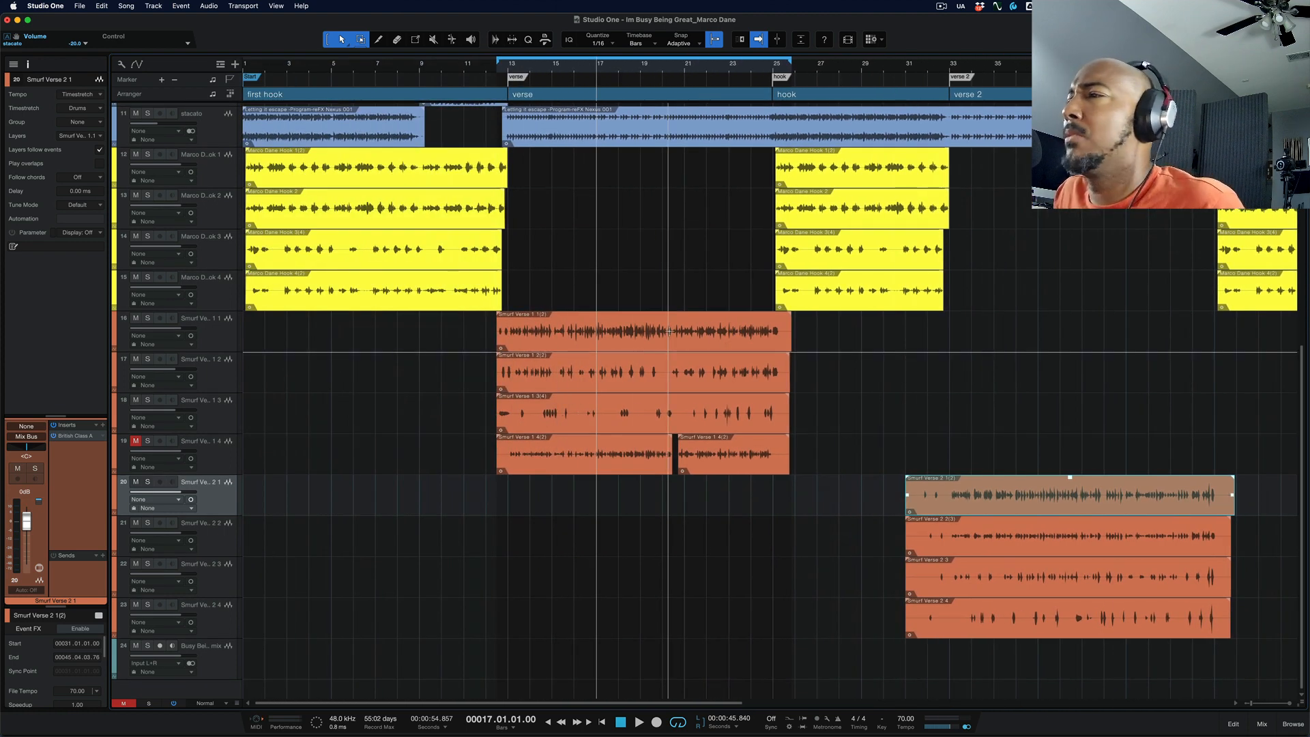
scroll(638, 351, right, 2)
scroll(649, 359, right, 20)
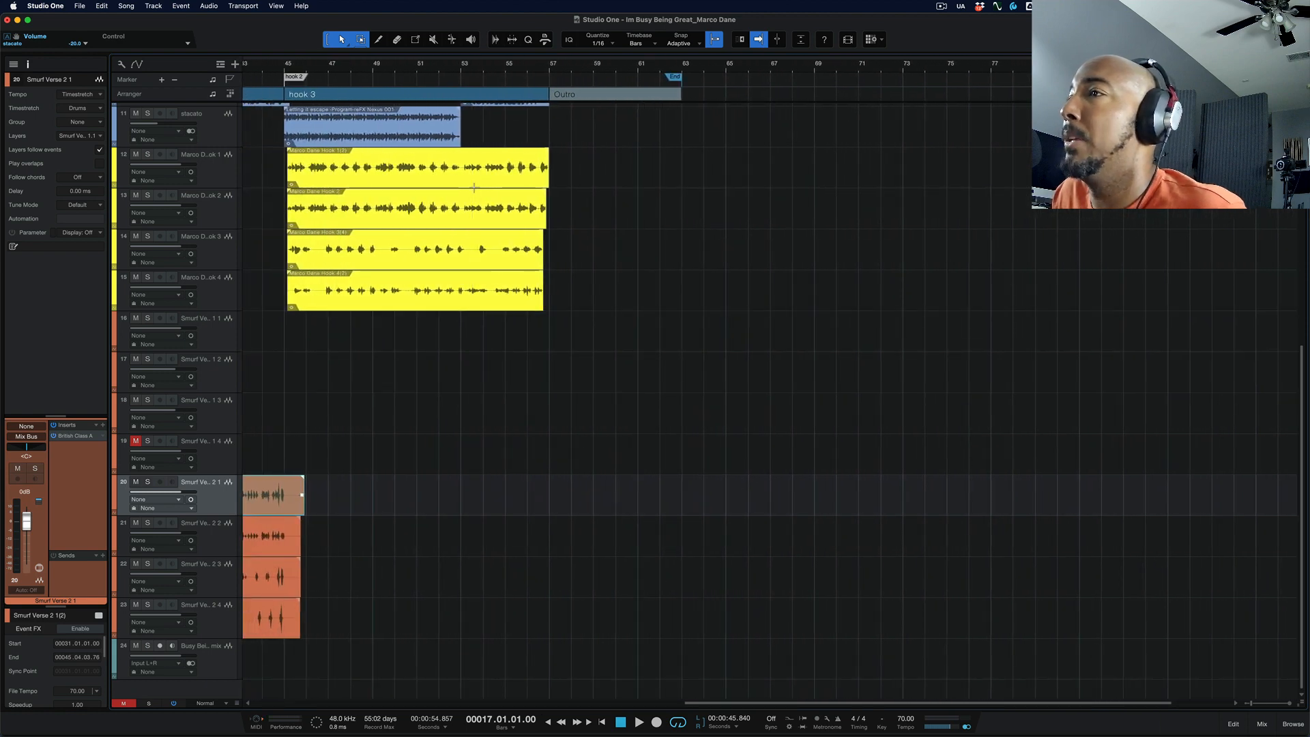
scroll(511, 391, left, 1)
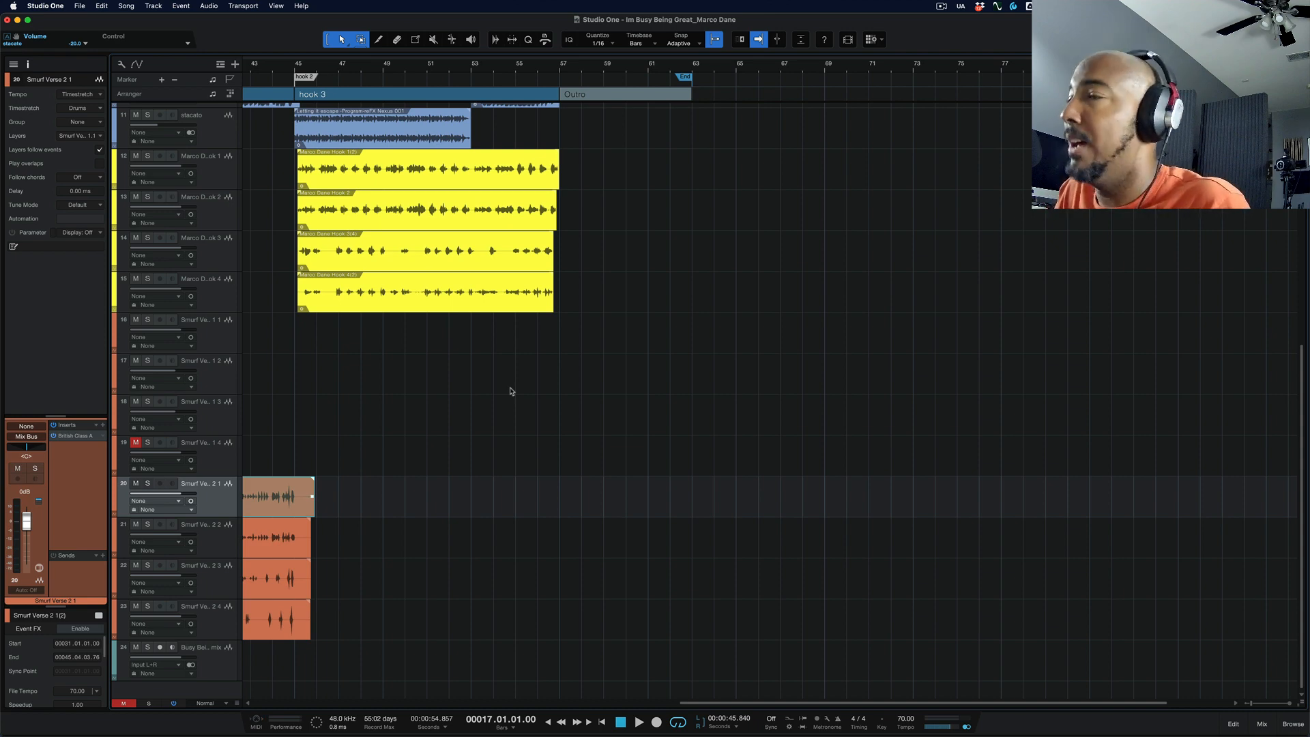
key(f)
scroll(511, 391, left, 14)
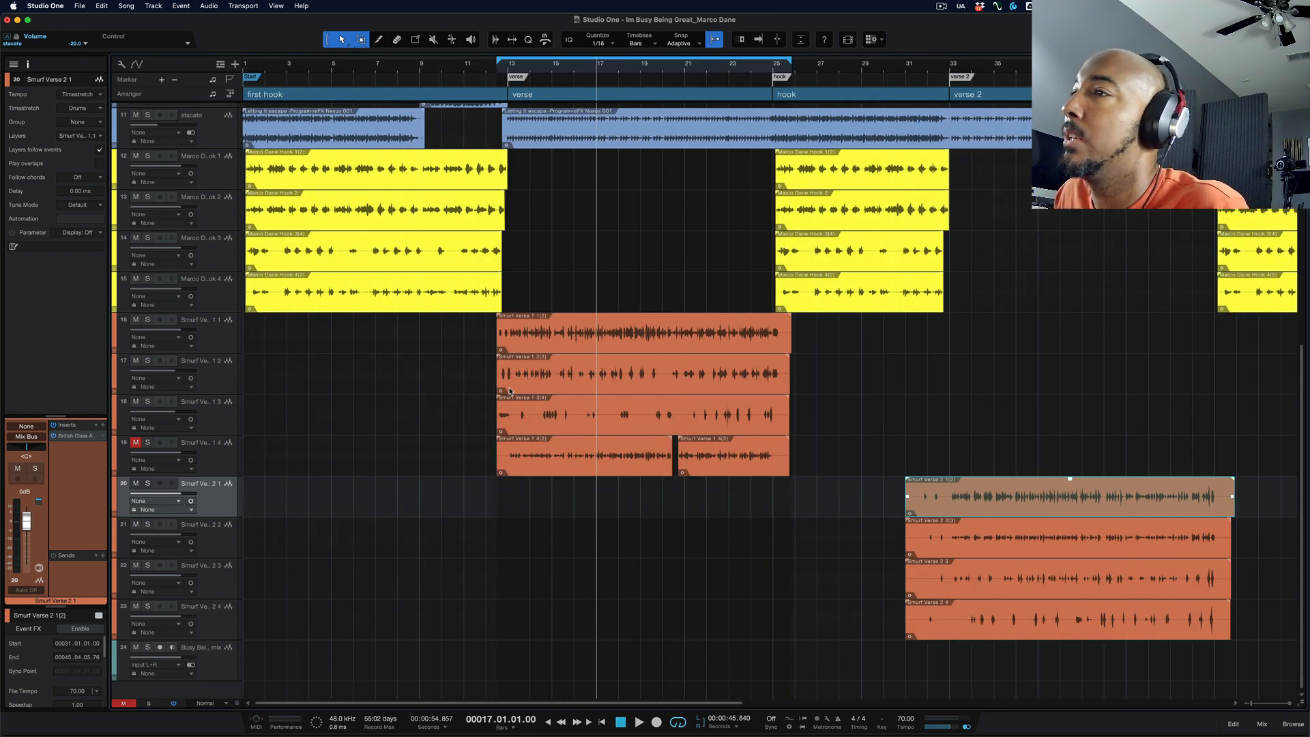